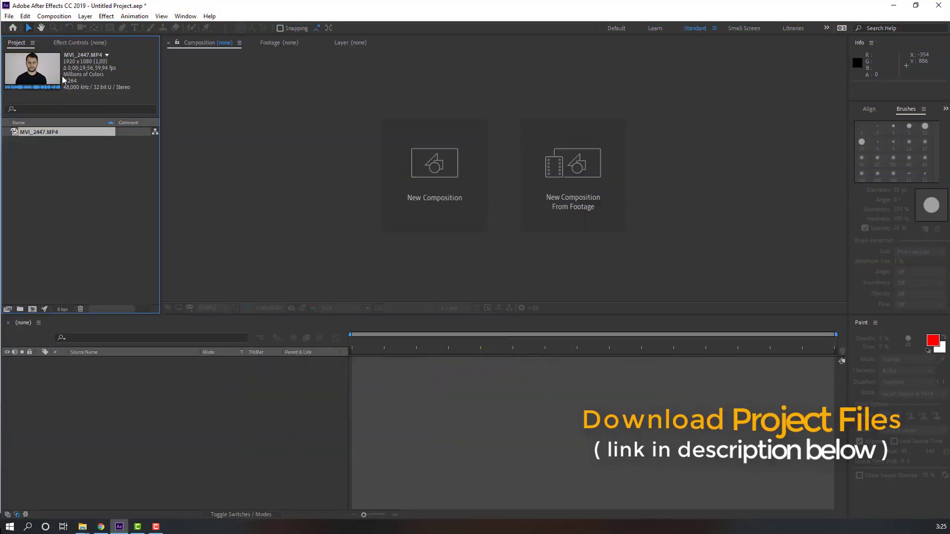
Create a composition from MVI_2447.MP4 and move the playhead to about 0;00;01;44.
mouse_move(39, 132)
left_mouse_down()
mouse_move(49, 276)
mouse_move(32, 309)
left_mouse_up()
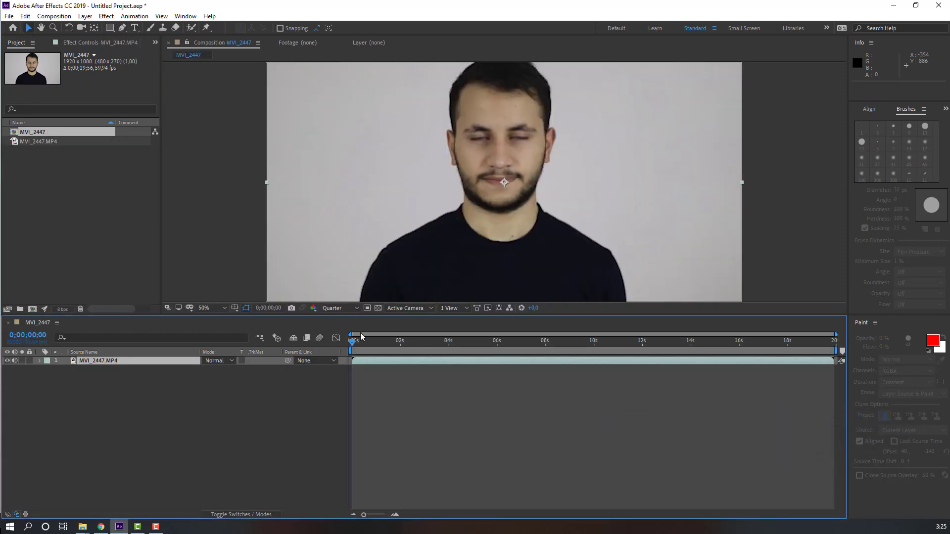
key("space")
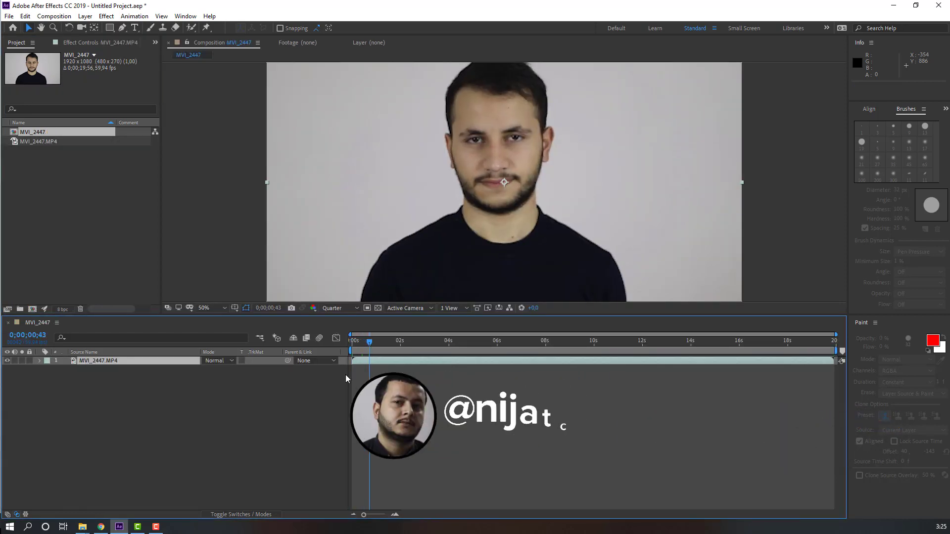
mouse_move(369, 341)
left_mouse_down()
mouse_move(432, 347)
mouse_move(395, 344)
left_mouse_up()
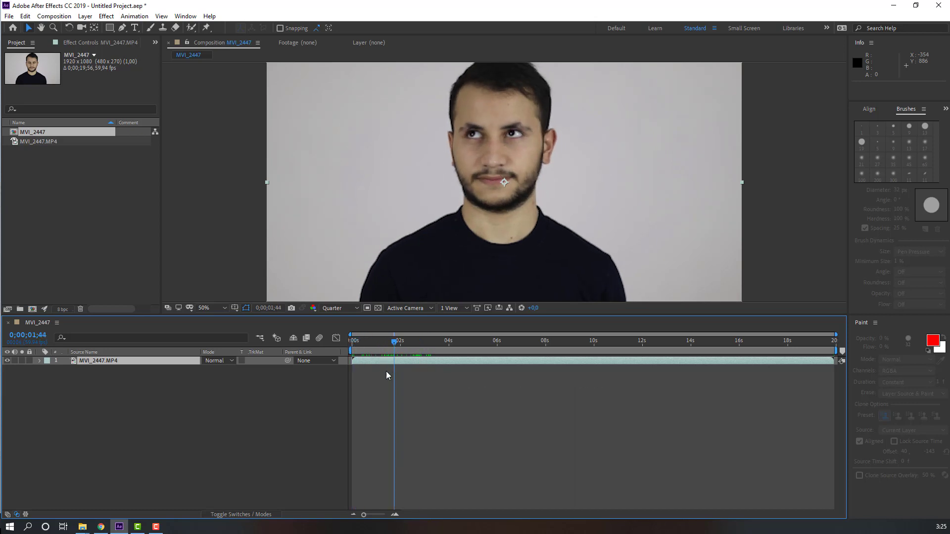
Split the layer there, delete the opening portion, and move to the next cut point.
left_click(25, 15)
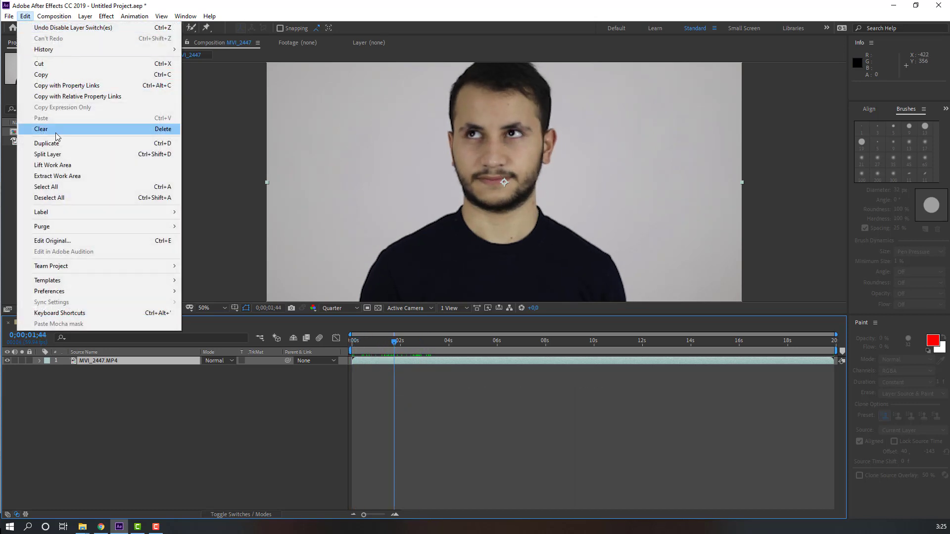
left_click(58, 155)
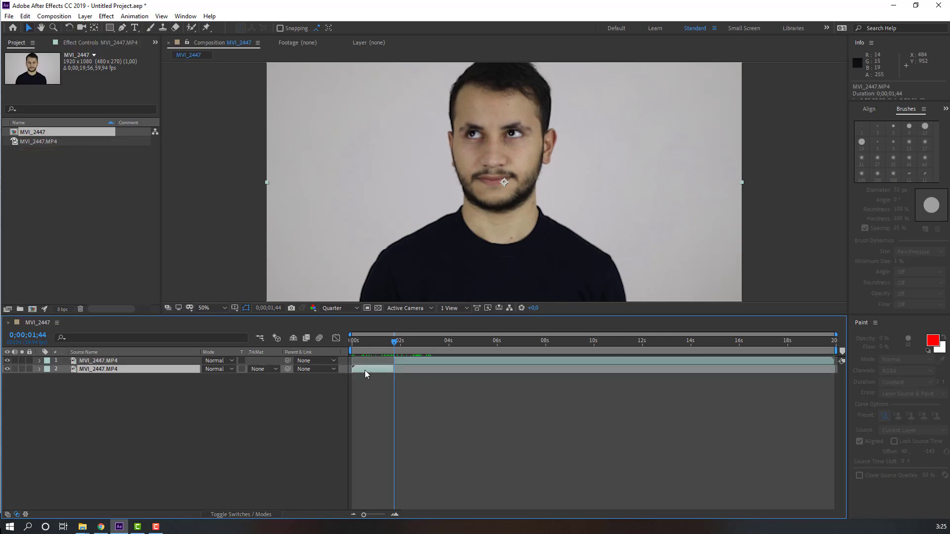
key("Delete")
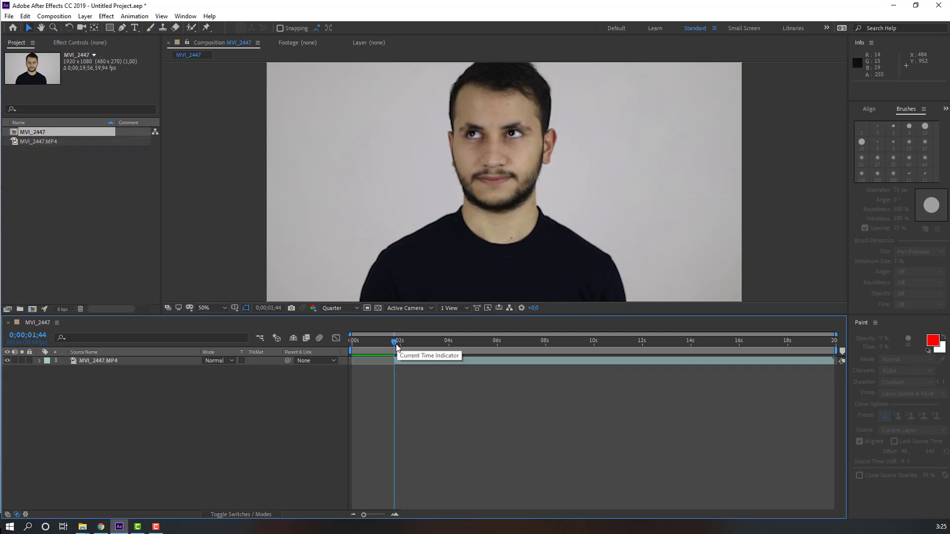
mouse_move(396, 346)
left_mouse_down()
mouse_move(548, 343)
mouse_move(524, 341)
left_mouse_up()
Split the face clip at 0;00;07;07 into two stacked layers.
left_click(95, 361)
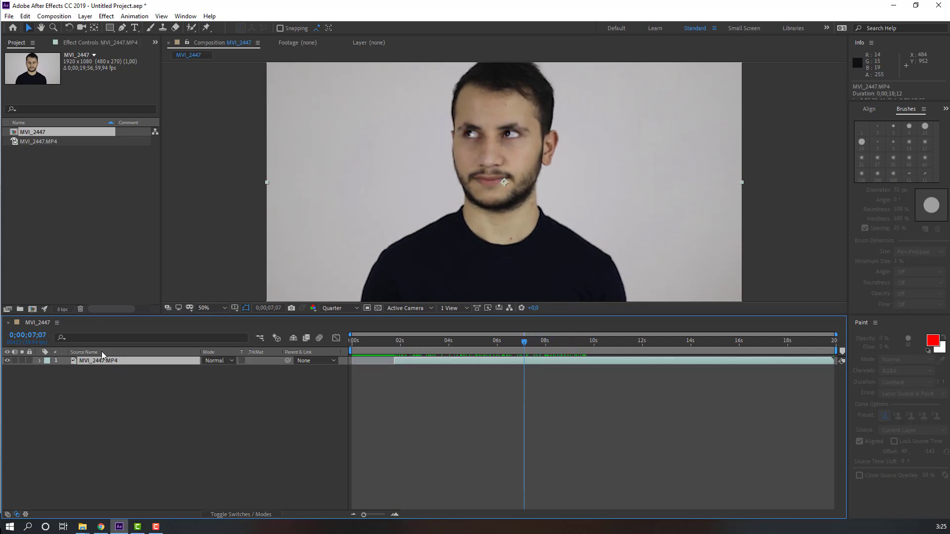
left_click(24, 16)
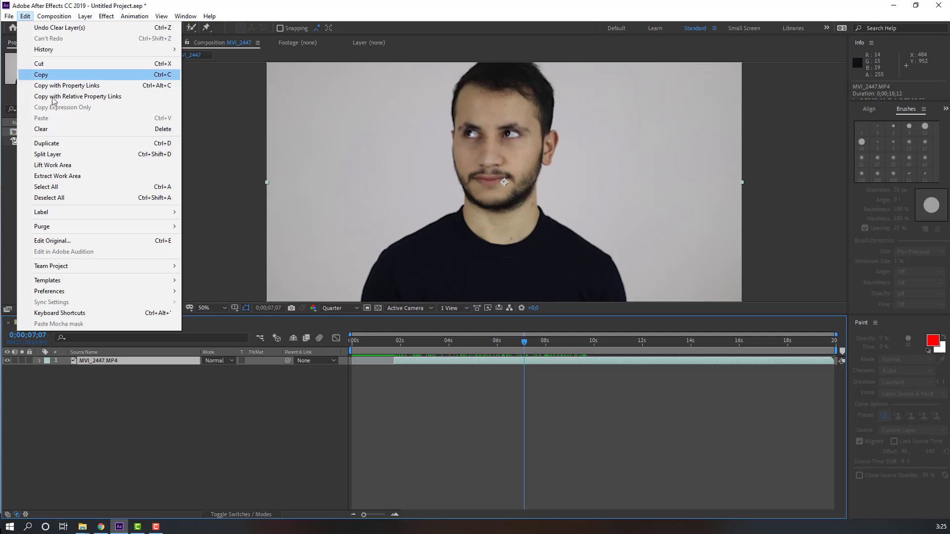
left_click(52, 153)
left_click_drag(536, 345, 586, 343)
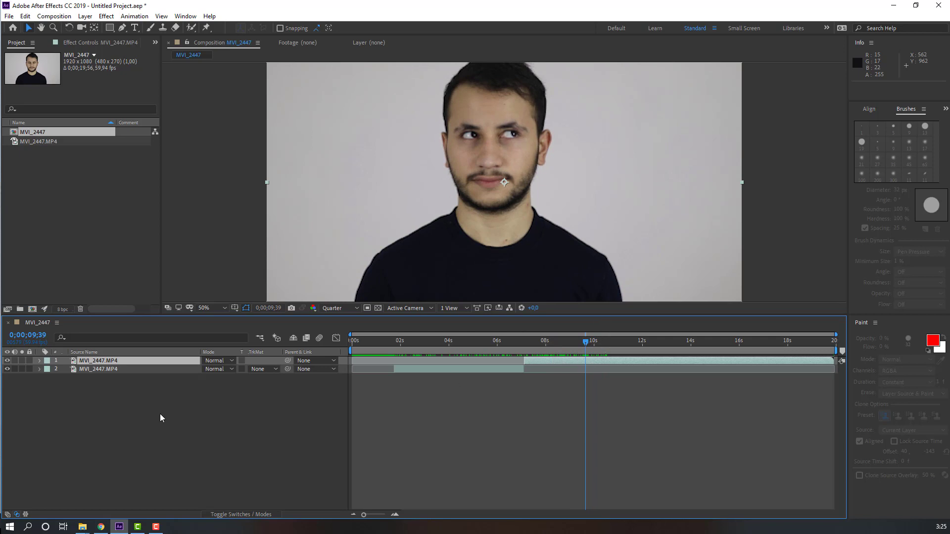
Freeze the top MVI_2447.MP4 layer on its current frame.
right_click(559, 365)
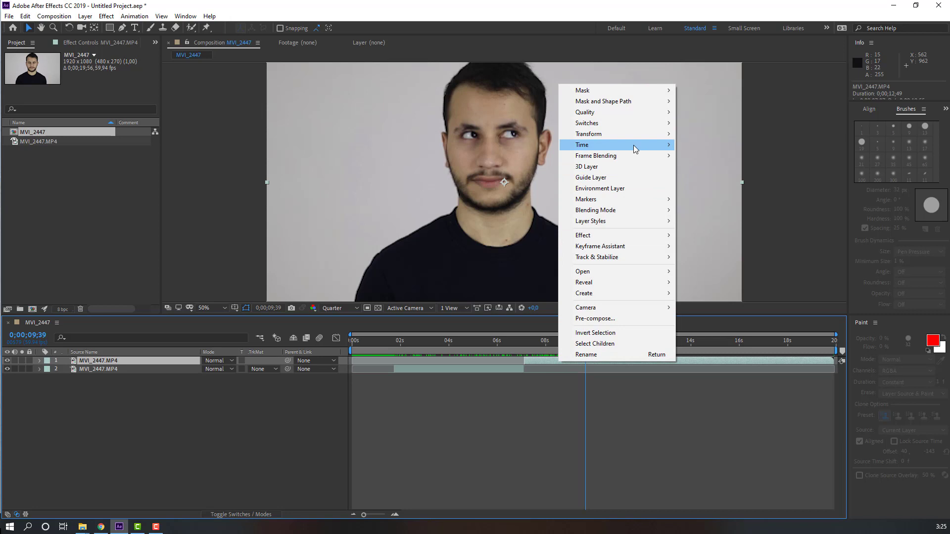
mouse_move(616, 145)
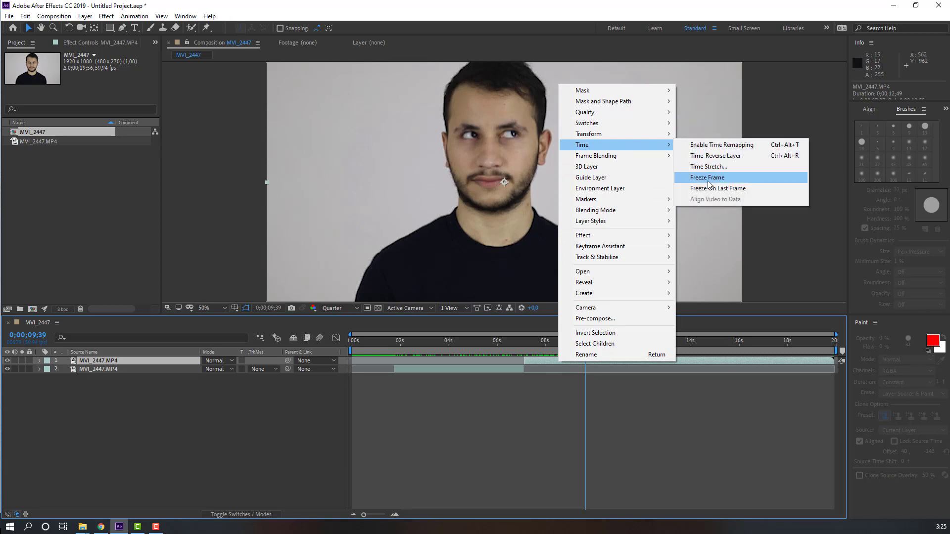
left_click(709, 179)
left_click(40, 361)
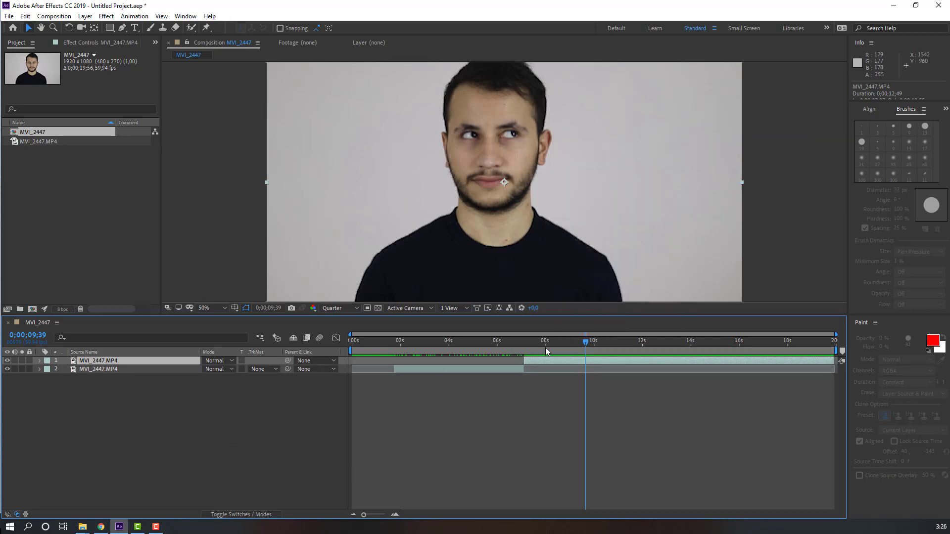
Shift both layers so they start at the beginning of the composition.
left_click(411, 370)
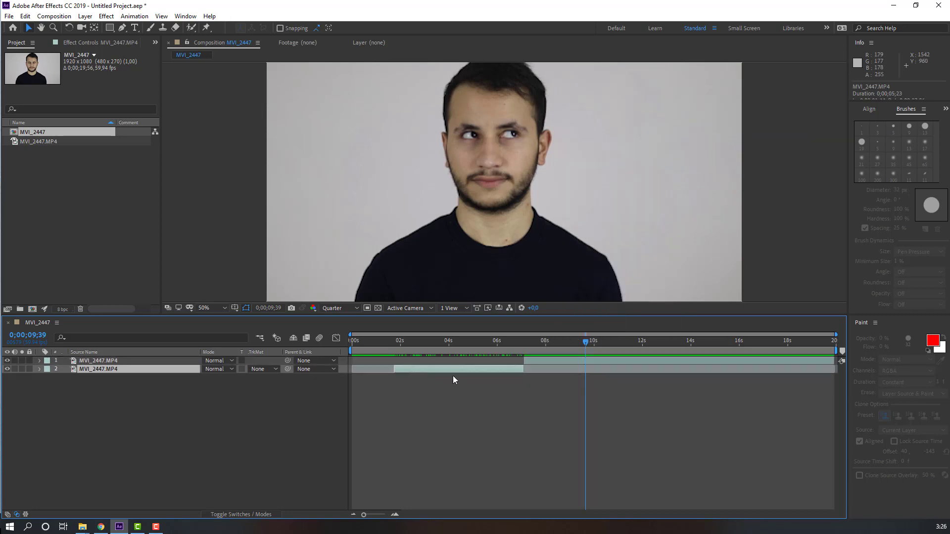
left_click(535, 362, "shift")
left_click_drag(420, 367, 378, 369)
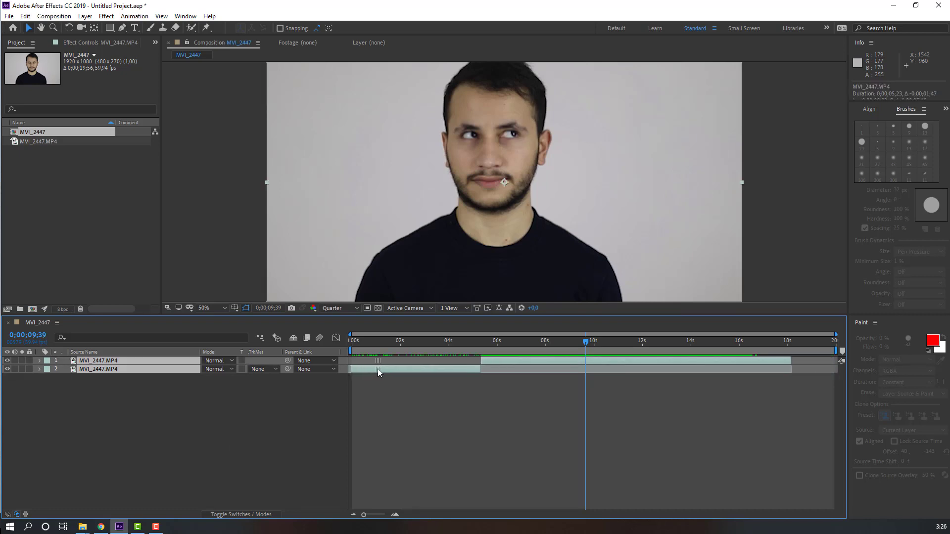
left_click(397, 416)
mouse_move(507, 360)
left_mouse_down()
mouse_move(357, 366)
mouse_move(350, 344)
left_mouse_up()
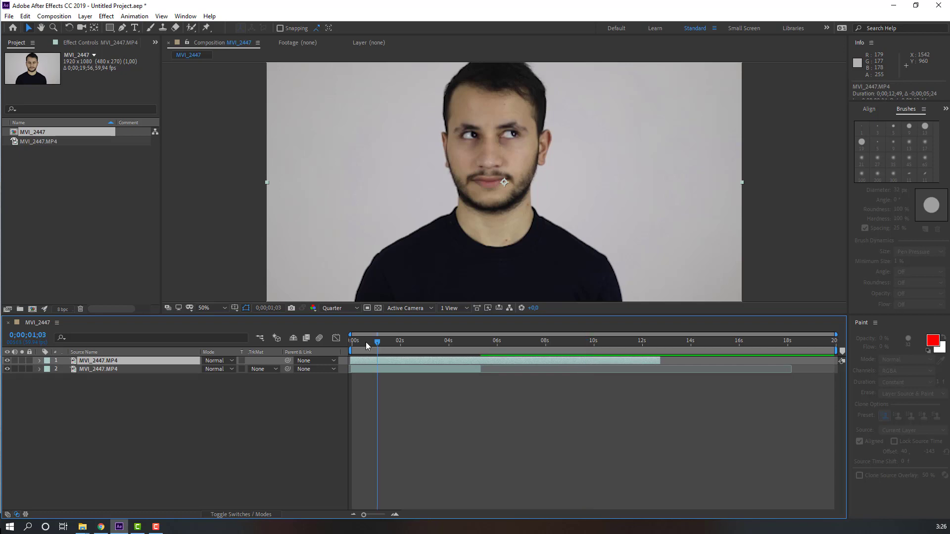
End the work area at about five seconds.
key("Home")
scroll(389, 370, "up", 4)
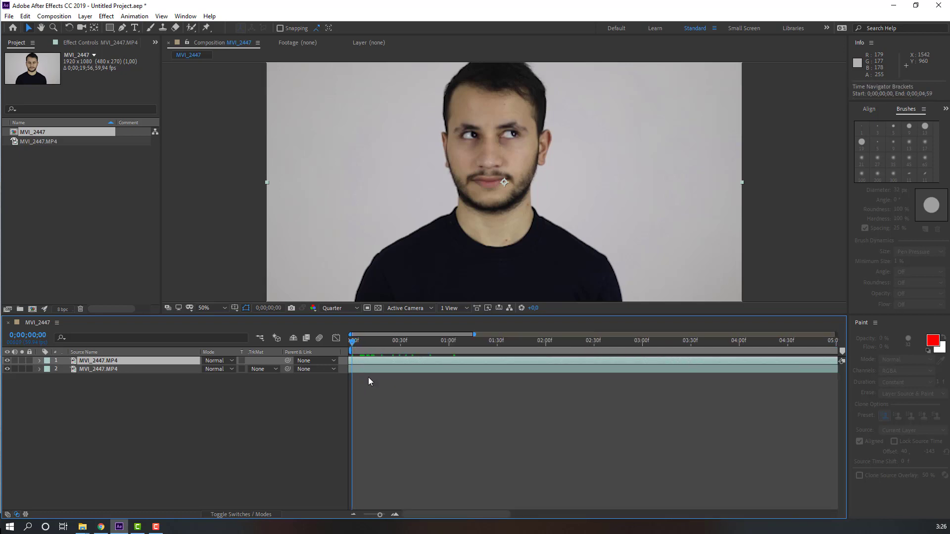
left_click_drag(353, 363, 485, 394)
left_click(364, 343)
scroll(383, 362, "down", 4)
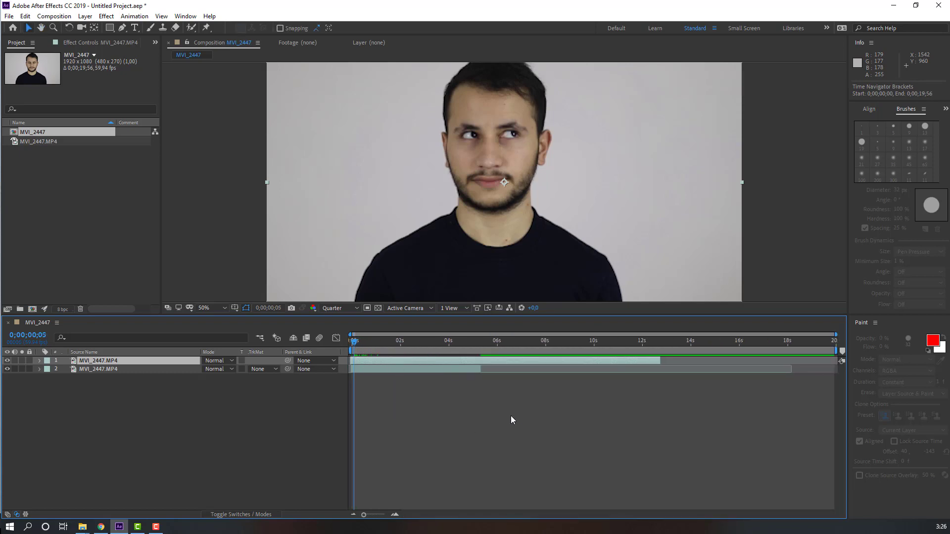
left_click_drag(838, 351, 484, 348)
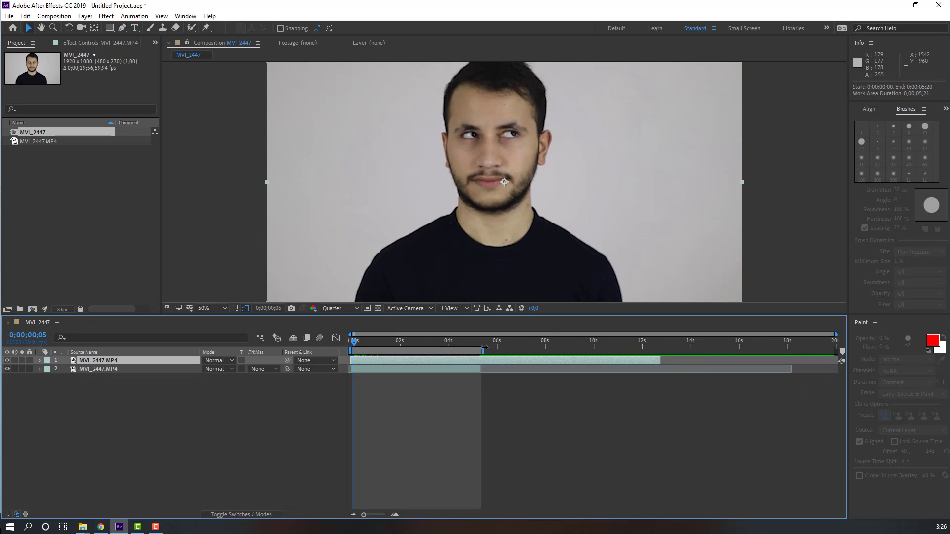
Trim the composition to the work area, about 5.8 seconds long.
right_click(464, 354)
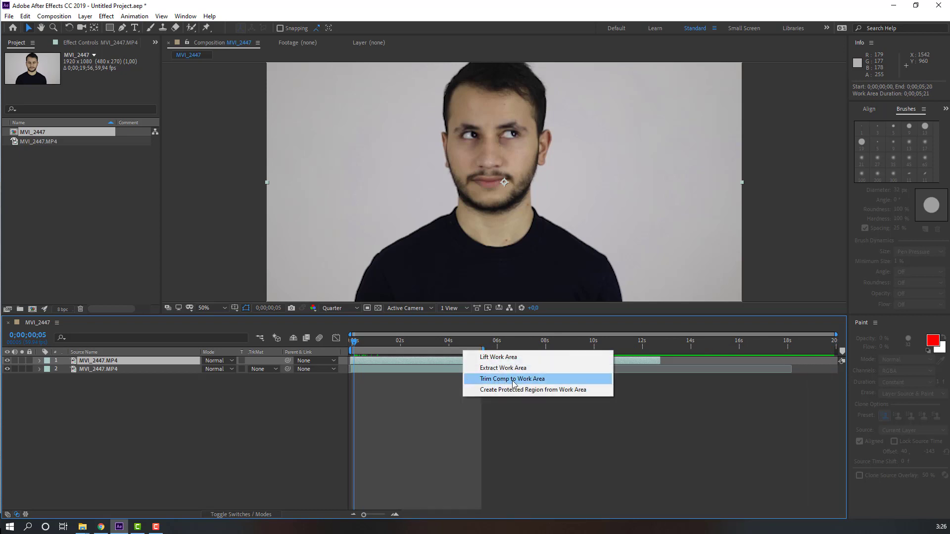
left_click(533, 381)
mouse_move(360, 343)
left_mouse_down()
mouse_move(634, 344)
mouse_move(353, 342)
left_mouse_up()
left_click(153, 412)
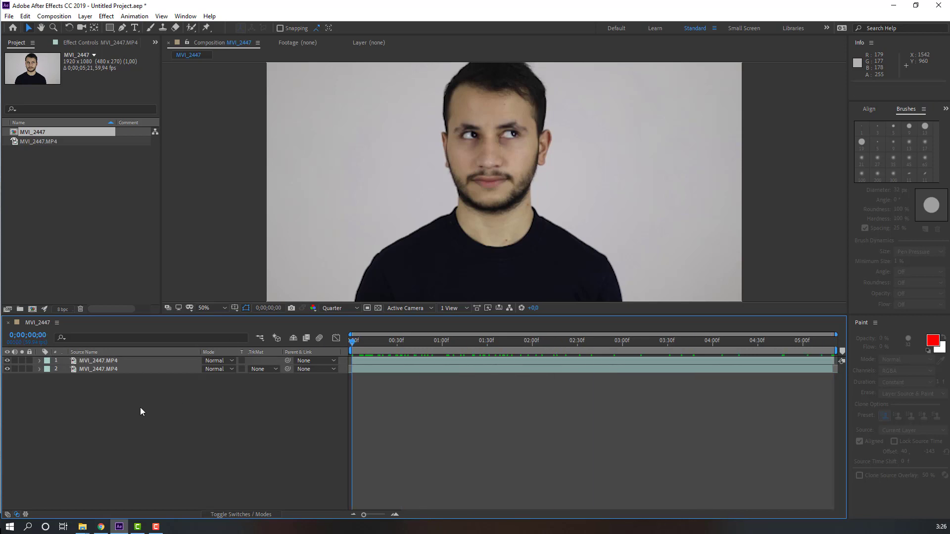
left_click(102, 363)
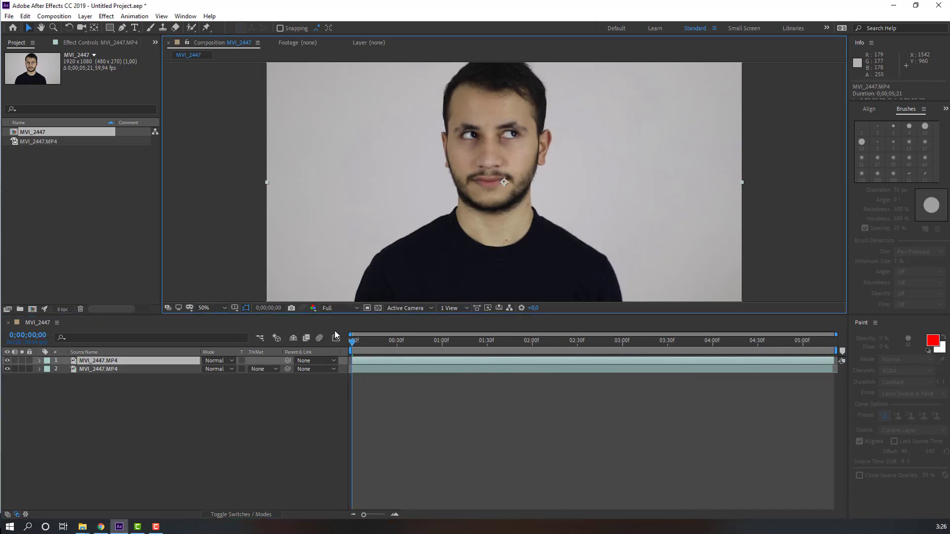
scroll(520, 152, "up", 2)
scroll(520, 151, "up", 1)
scroll(456, 176, "up", 1)
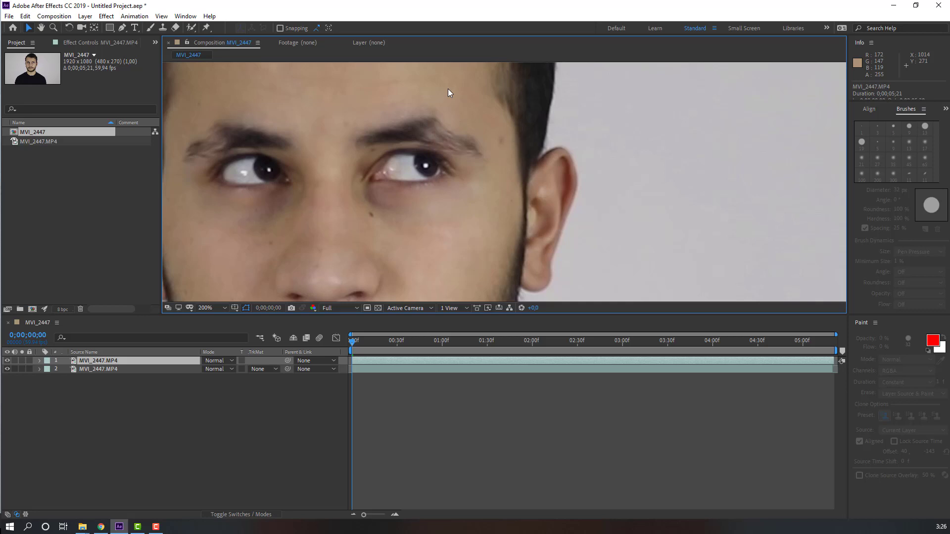
Draw a closed pen mask around the right eye and brow on the top layer.
left_click(122, 30)
left_click(357, 109)
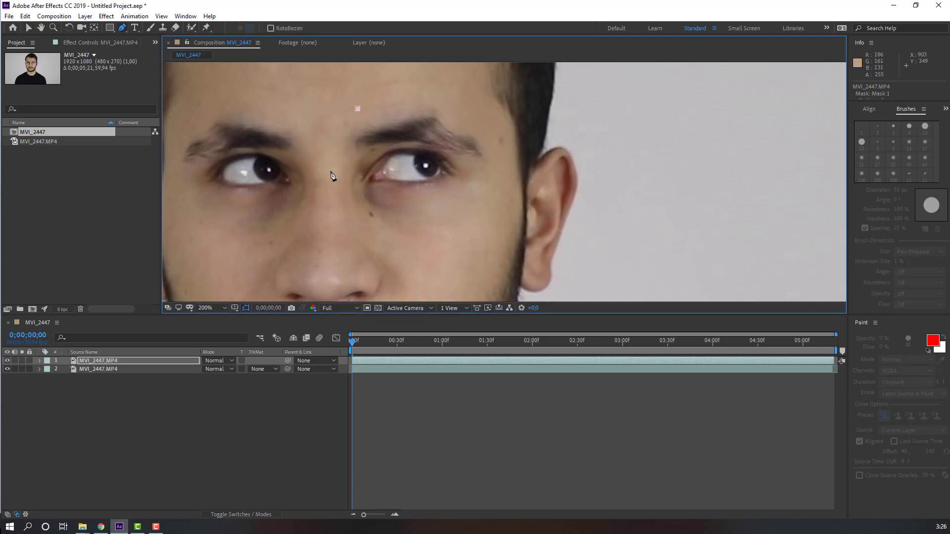
left_click(329, 180)
left_click(493, 204)
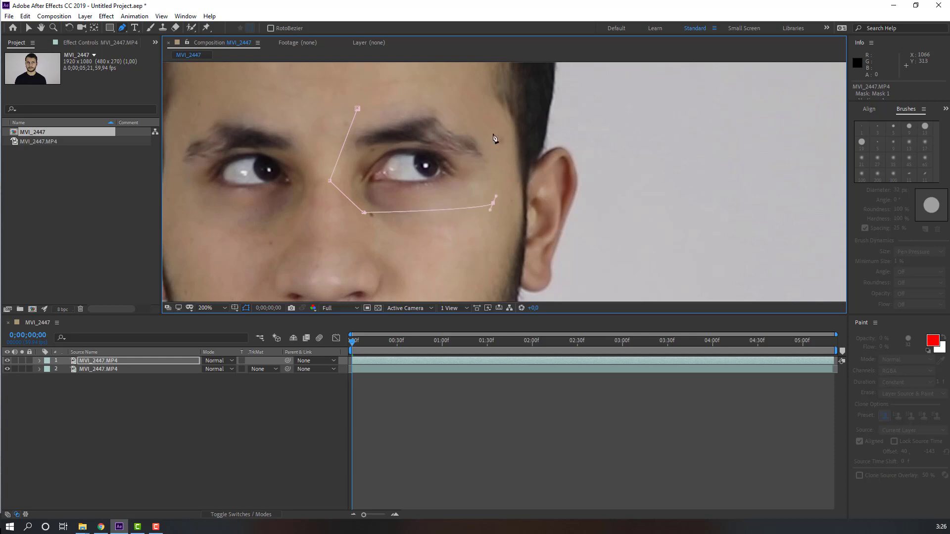
left_click(492, 133)
left_click(406, 94)
scroll(377, 213, "down", 1)
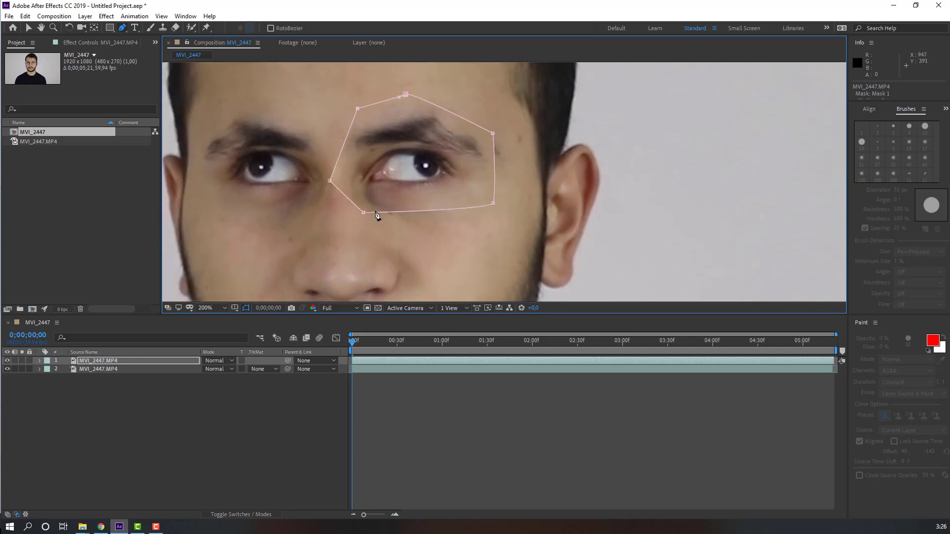
key("v")
scroll(390, 191, "down", 1)
scroll(391, 191, "up", 1)
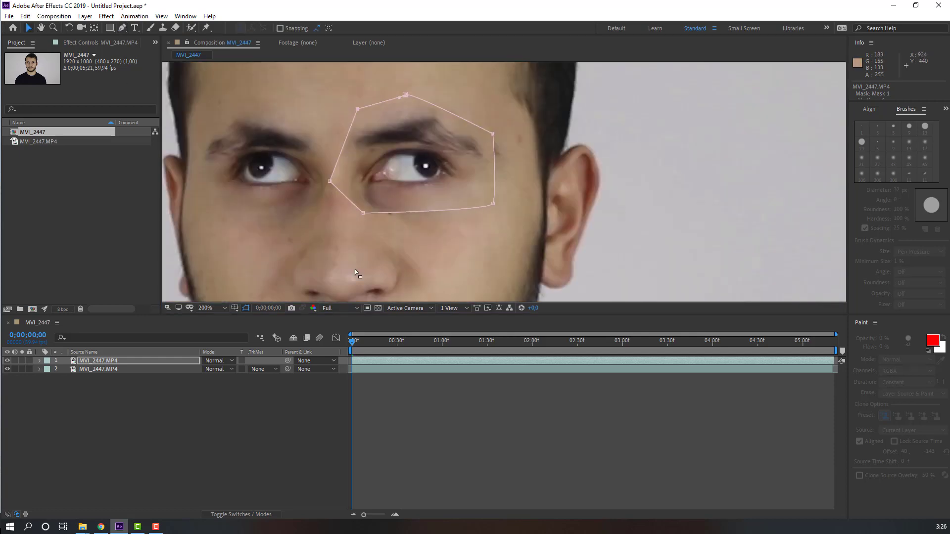
scroll(391, 191, "down", 1)
left_click(136, 408)
Rename the masked top layer to static.
left_click(93, 360)
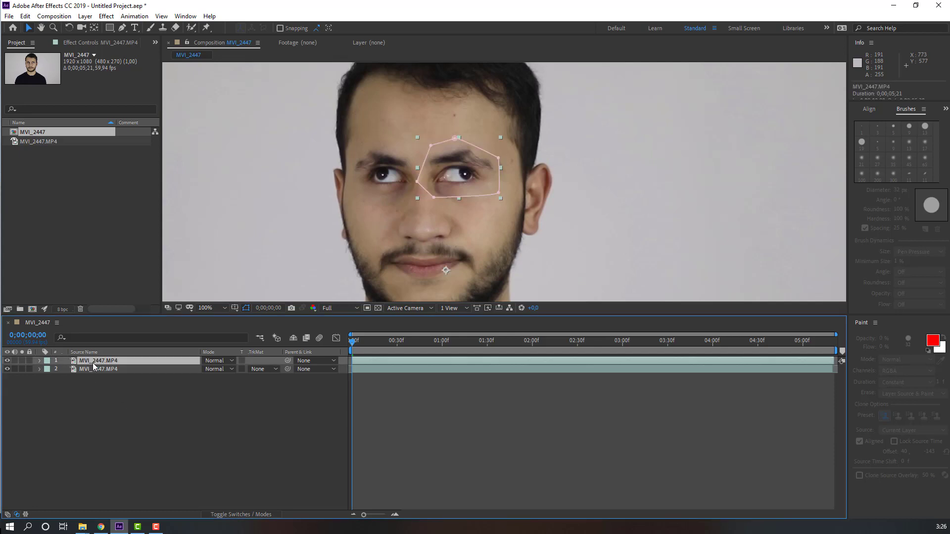
key("Return")
type("static")
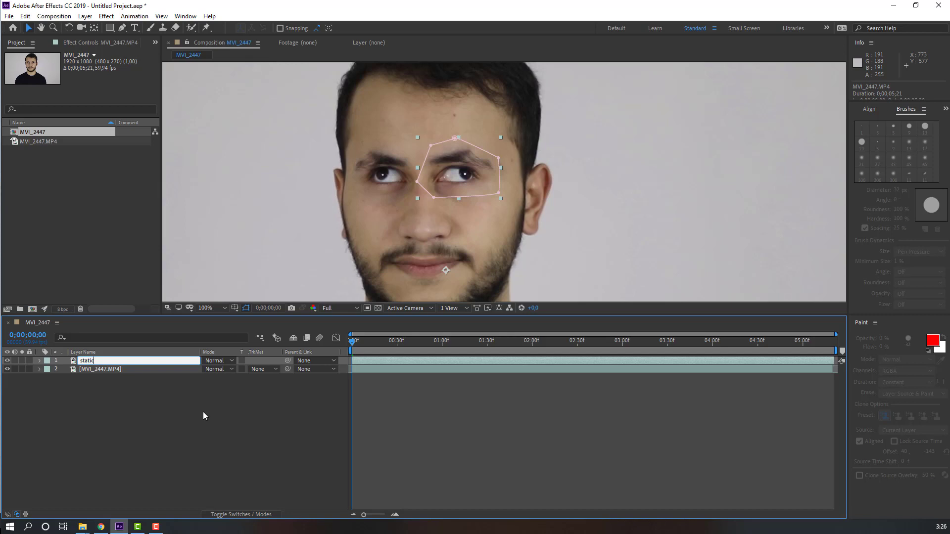
key("Return")
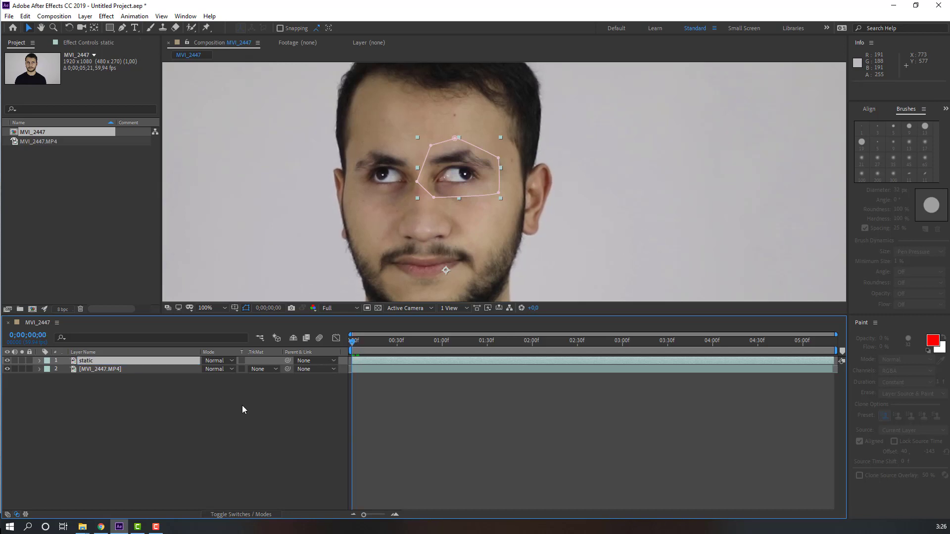
scroll(391, 254, "up", 1)
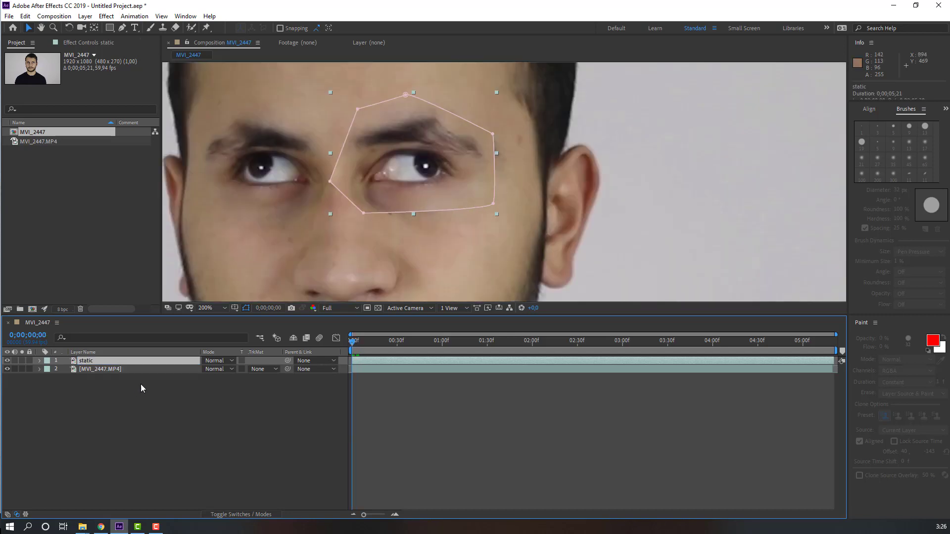
Lower the static layer's opacity to 73% and shift the patch up-right over the eye.
key("t")
left_click_drag(208, 369, 188, 369)
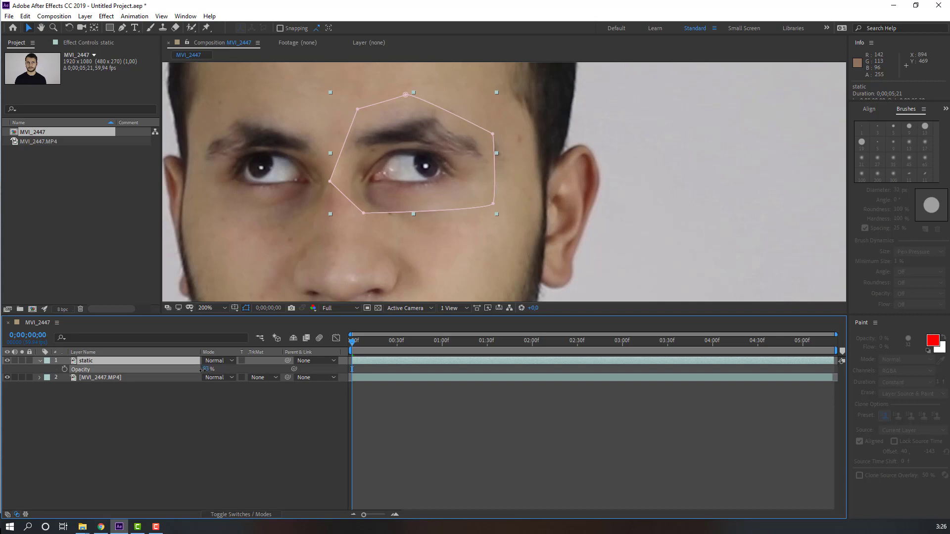
mouse_move(403, 135)
left_mouse_down()
mouse_move(437, 123)
mouse_move(416, 139)
left_mouse_up()
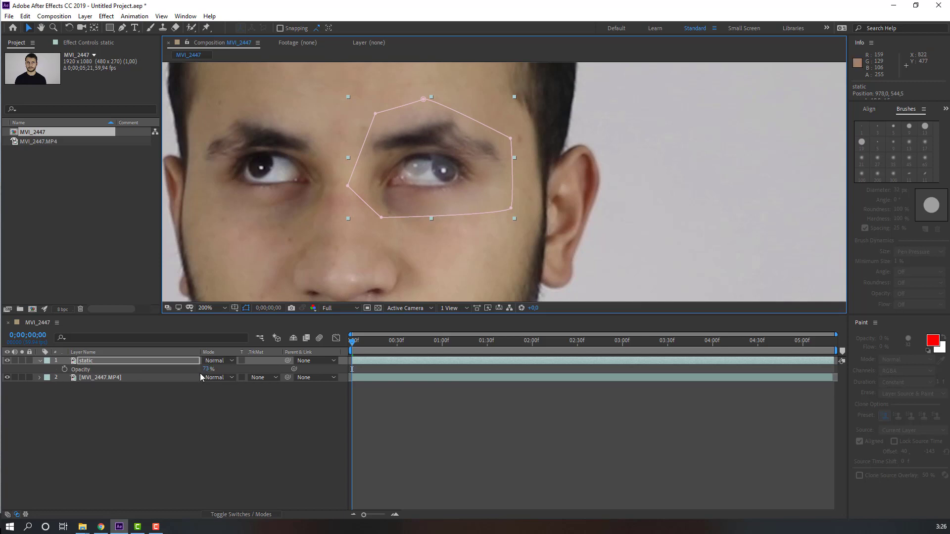
Reveal the static layer's mask feather settings.
left_click(39, 360)
left_click(94, 378)
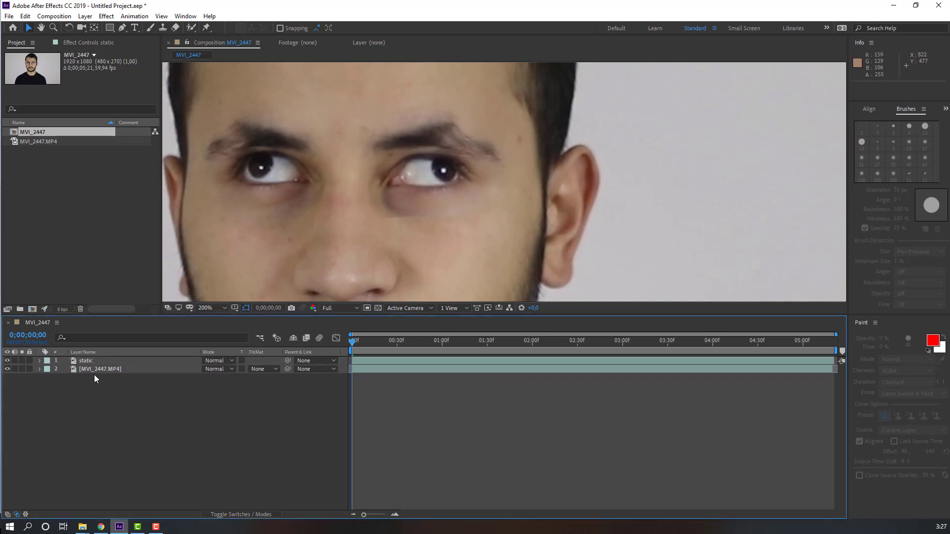
left_click(87, 362)
key("m")
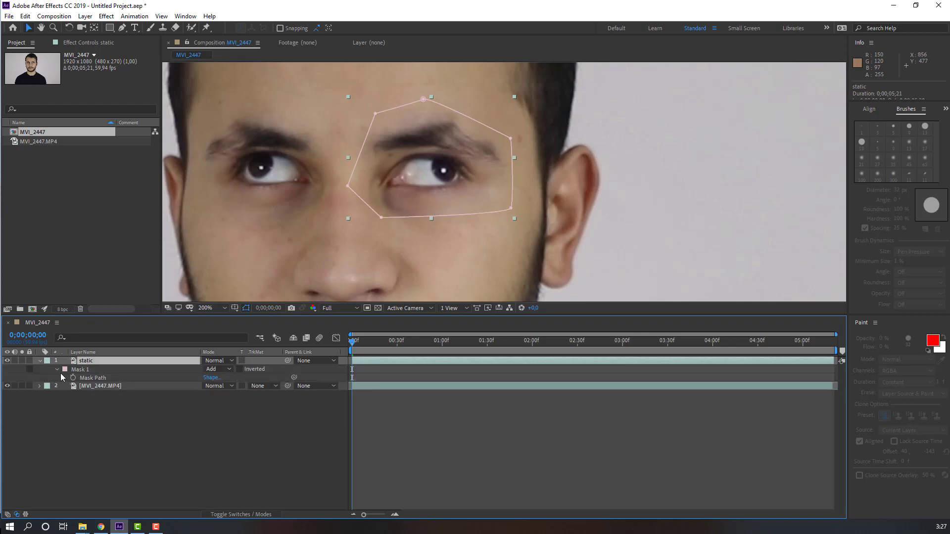
left_click(57, 370)
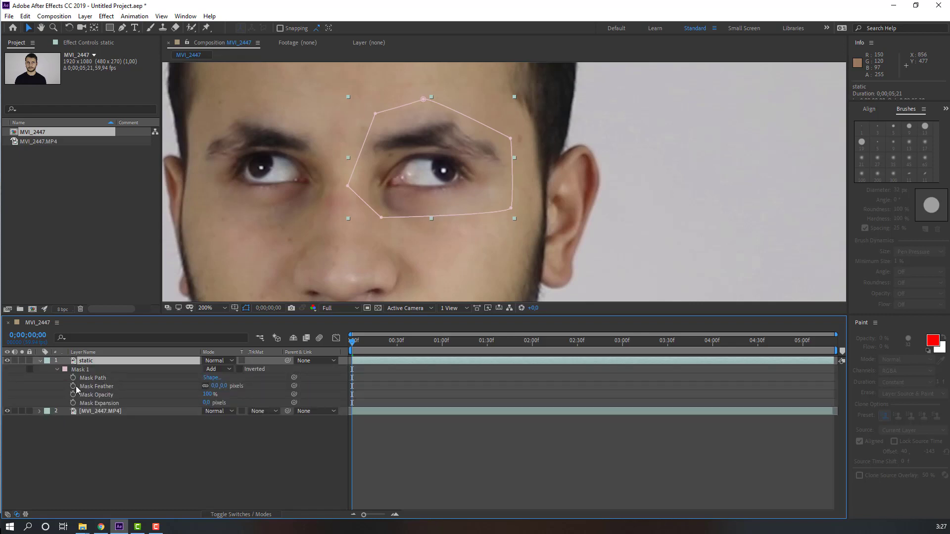
Try a feather of about 18 pixels, reset it, and begin entering the feather value directly.
mouse_move(214, 386)
left_mouse_down()
mouse_move(226, 386)
mouse_move(207, 388)
left_mouse_up()
scroll(498, 227, "up", 2)
left_click(255, 421)
left_click(132, 462)
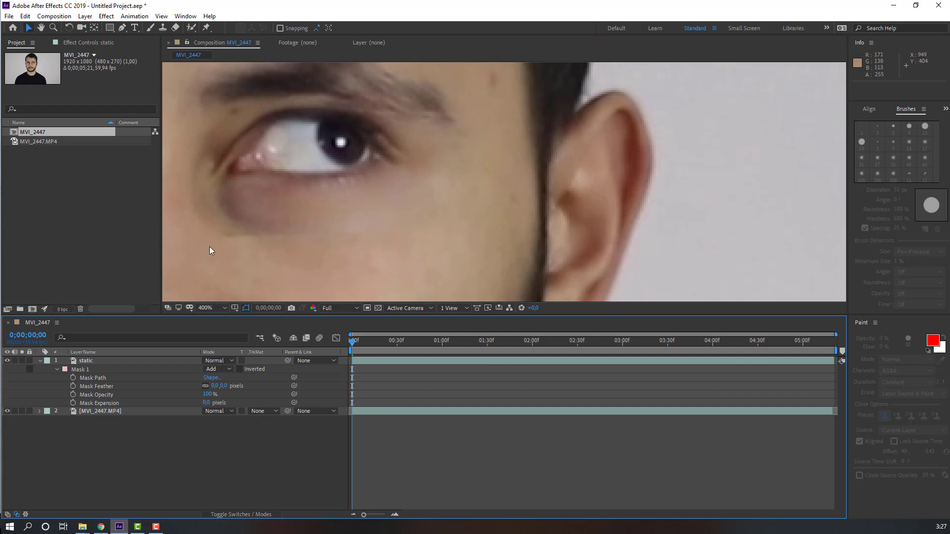
left_click(214, 386)
Confirm a 20-pixel mask feather on the static layer.
key("Return")
left_click(220, 462)
scroll(268, 223, "down", 2)
scroll(266, 227, "down", 2)
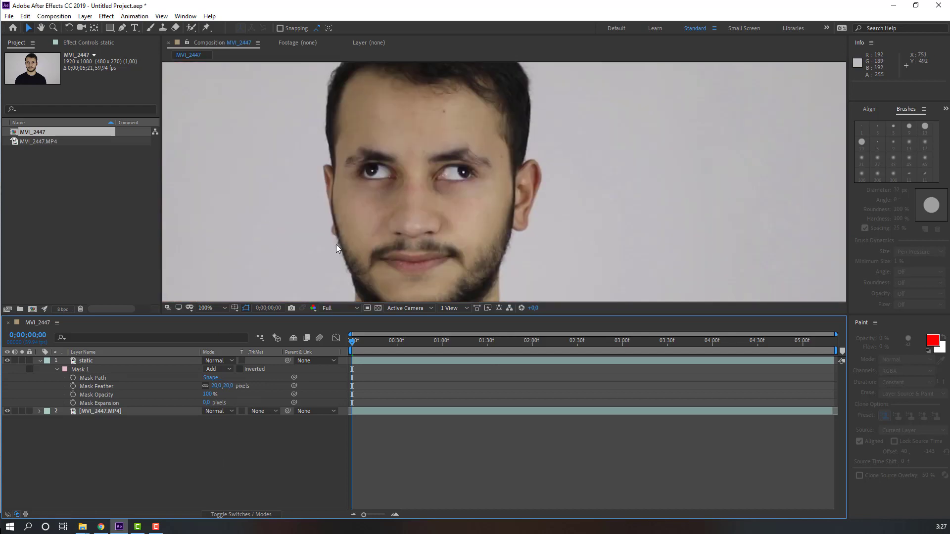
left_click(41, 362)
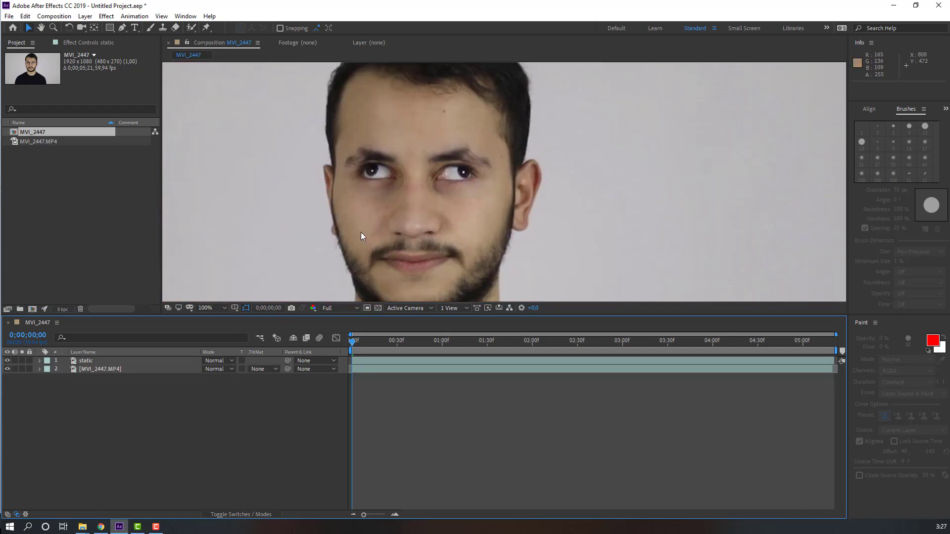
scroll(364, 235, "down", 2)
Rename the bottom face clip layer to main.
left_click(107, 369)
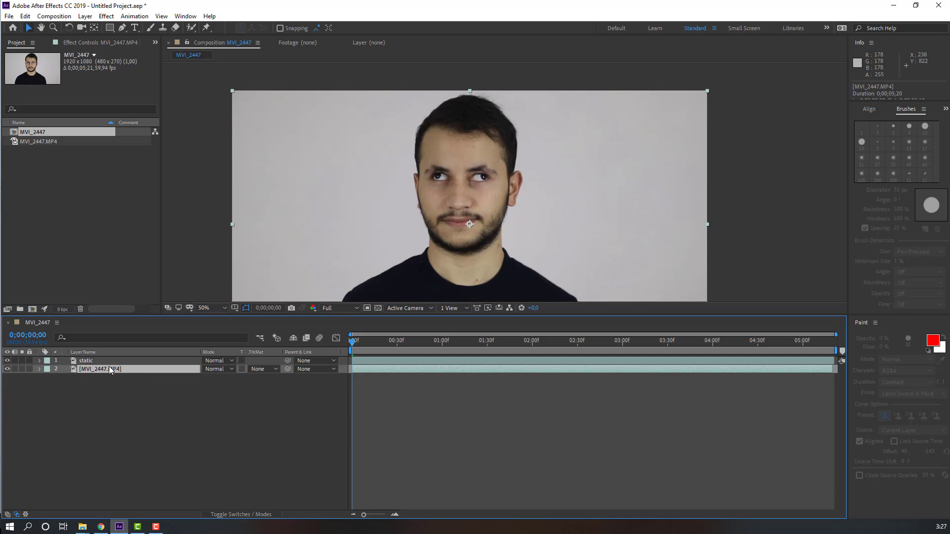
key("Return")
type("main")
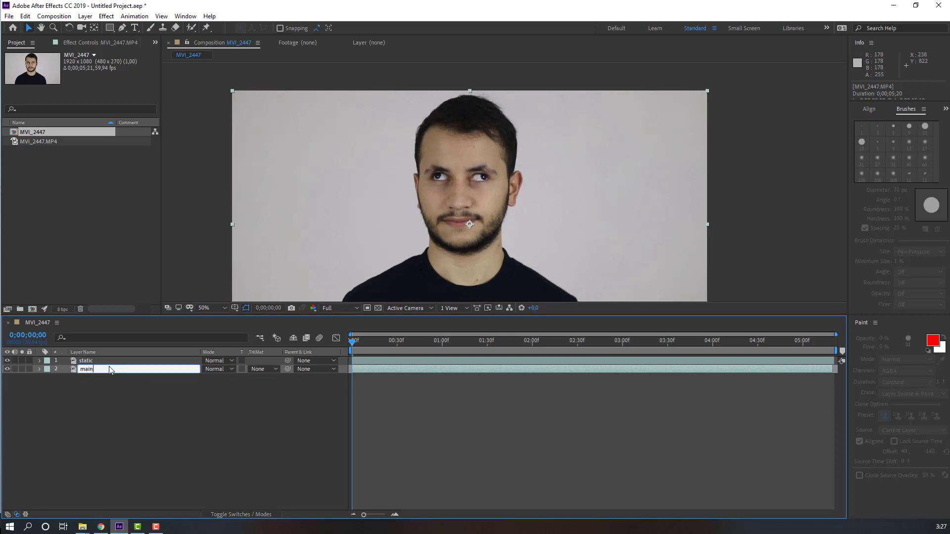
key("Return")
Search 'camera' in Effects & Presets and apply 3D Camera Tracker to the main layer.
key("ctrl+5")
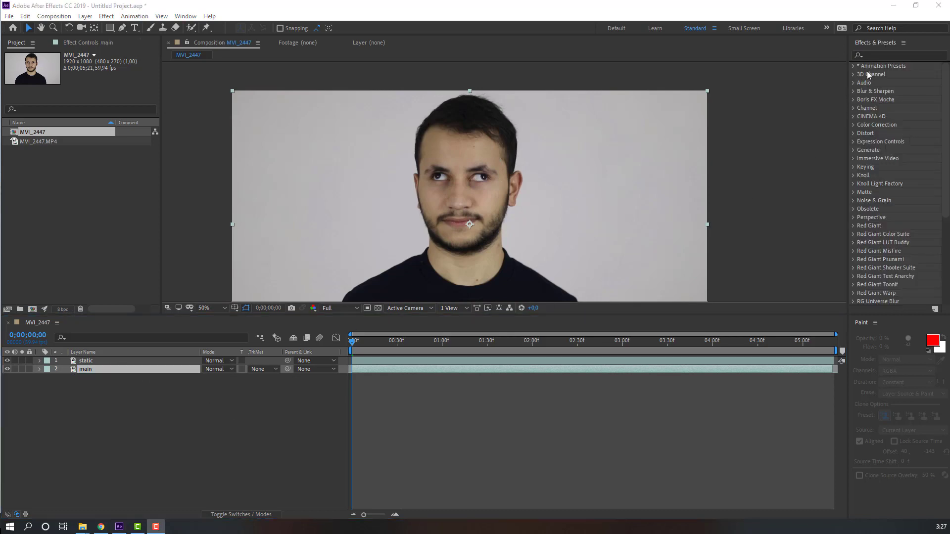
left_click(880, 56)
type("camera")
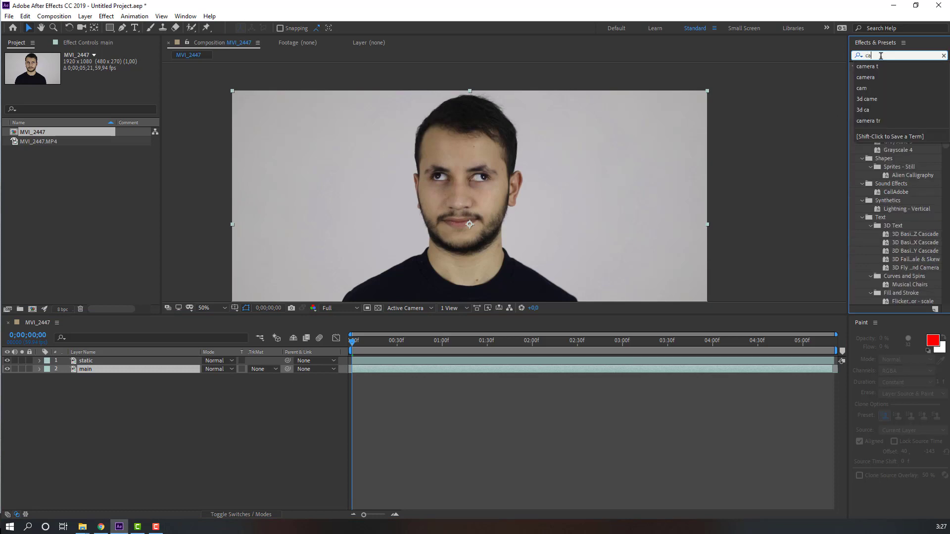
left_click(880, 179)
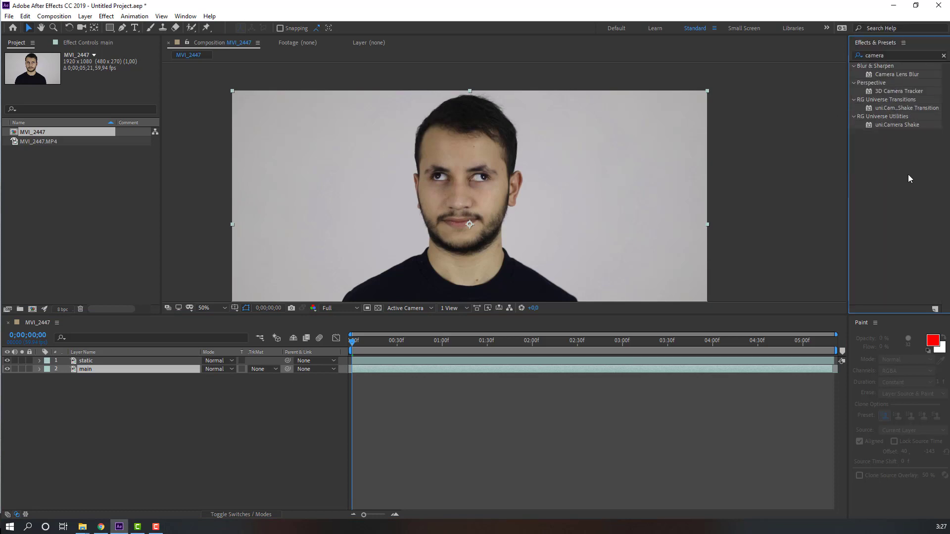
left_click(894, 92)
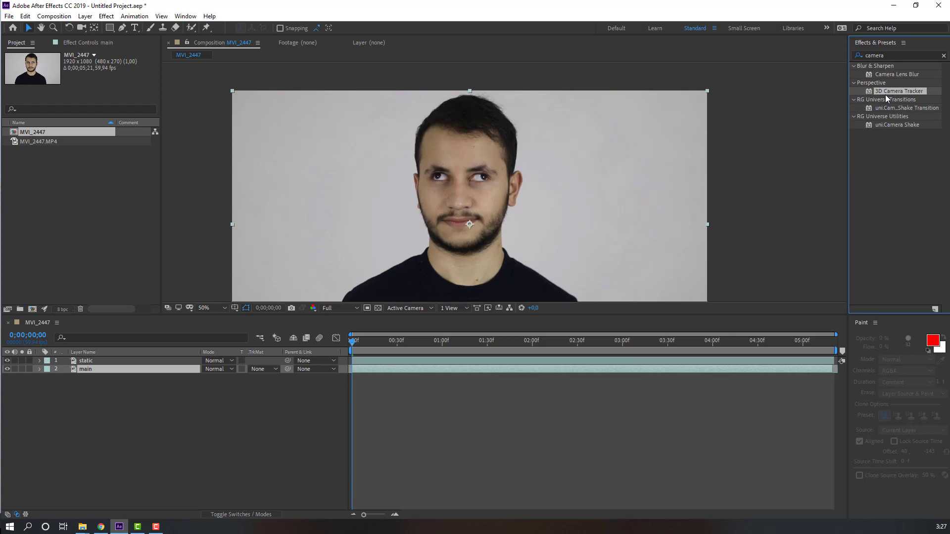
left_click_drag(885, 93, 88, 373)
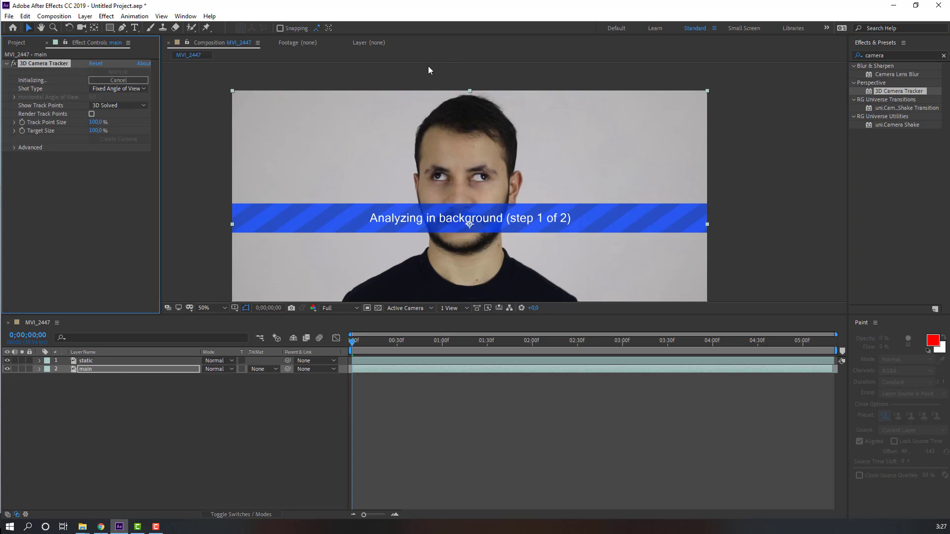
Set the viewer magnification to Fit while the camera track solves.
left_click(217, 307)
left_click(214, 332)
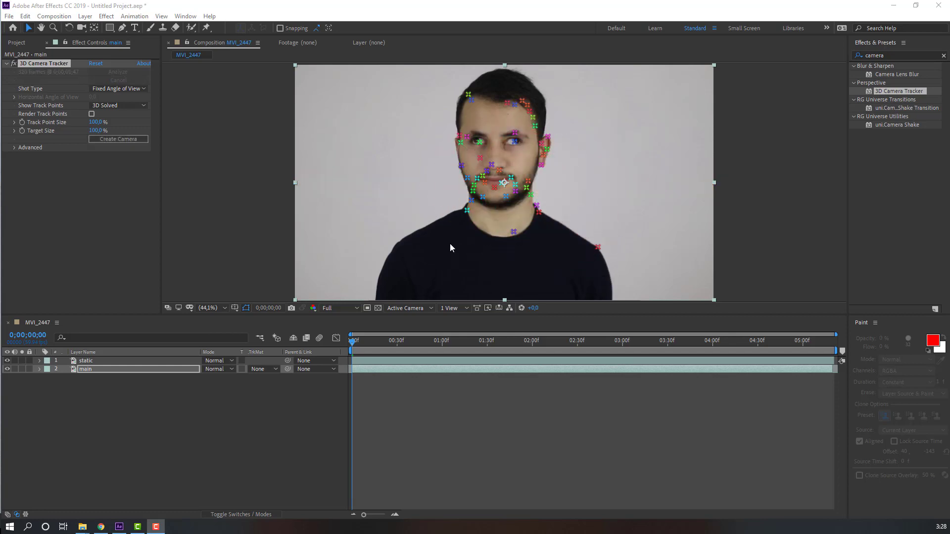
Create a Track Solid and 3D Tracker Camera from three lower-face track points, then move later in the clip.
key("F4")
scroll(494, 256, "up", 1)
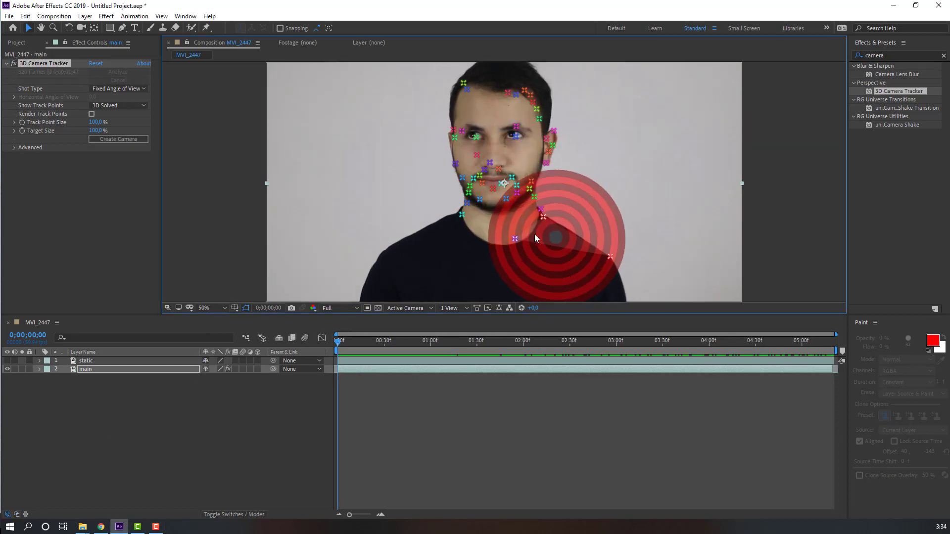
scroll(535, 233, "up", 1)
scroll(517, 222, "up", 1)
left_click(507, 216)
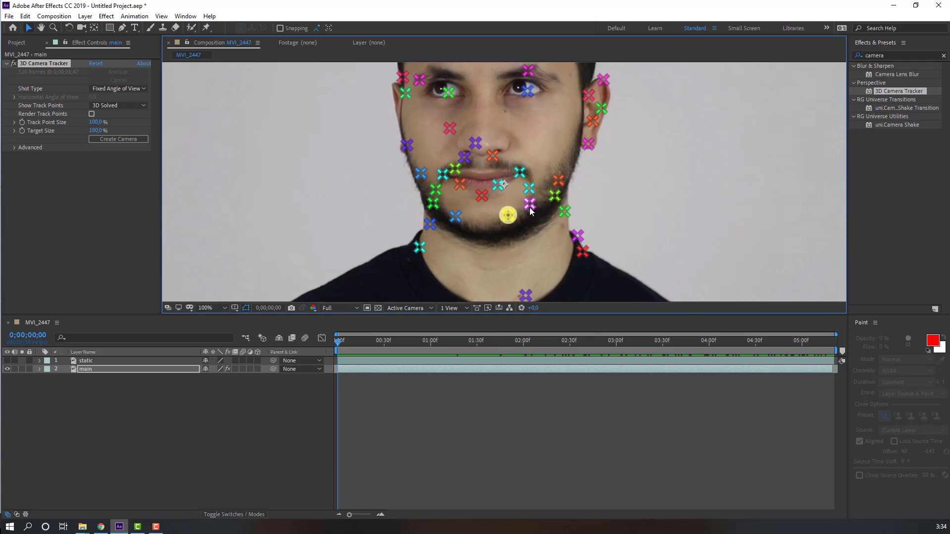
left_click(529, 205, "shift")
left_click(528, 188, "shift")
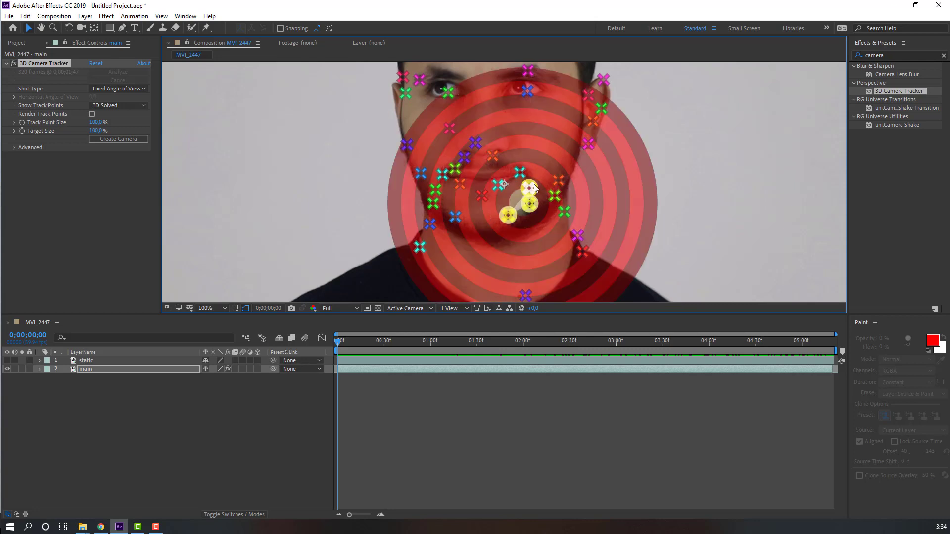
right_click(531, 188)
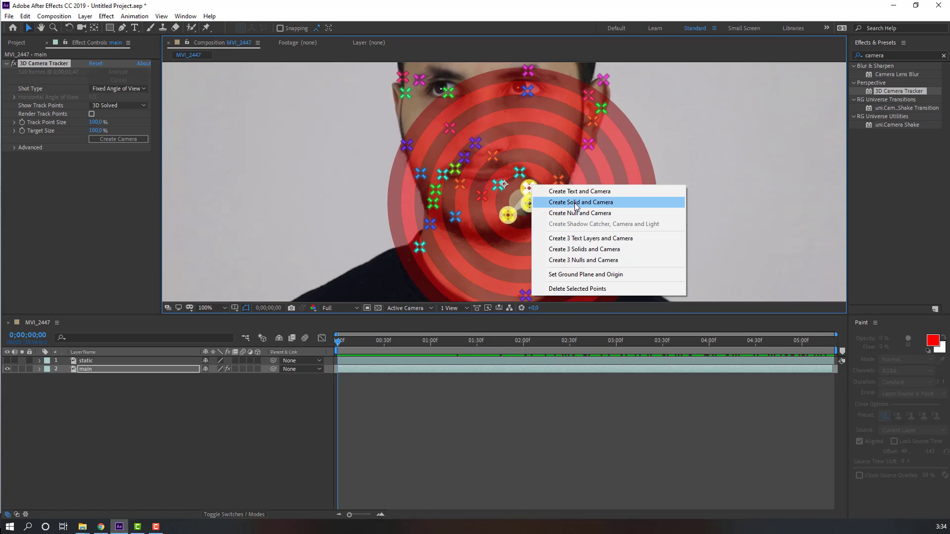
left_click(613, 202)
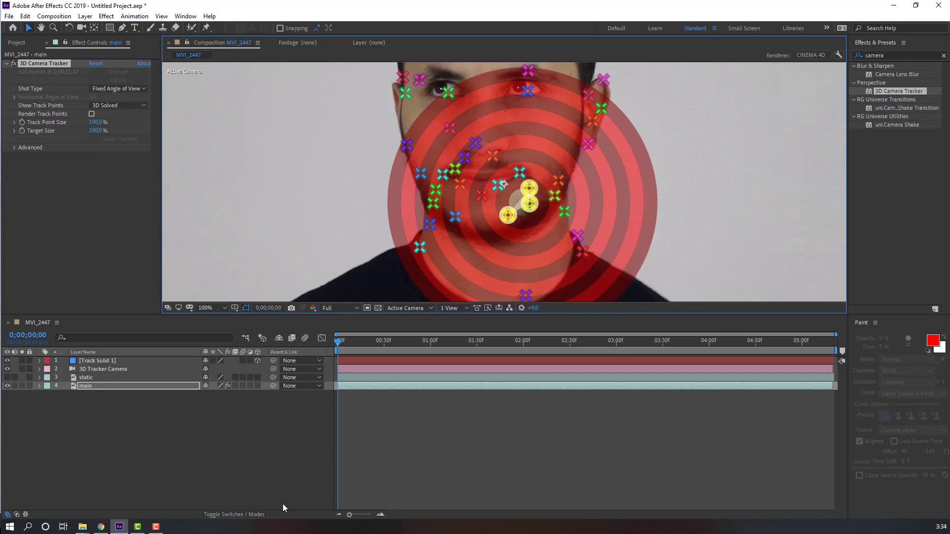
left_click(218, 467)
scroll(340, 201, "down", 2)
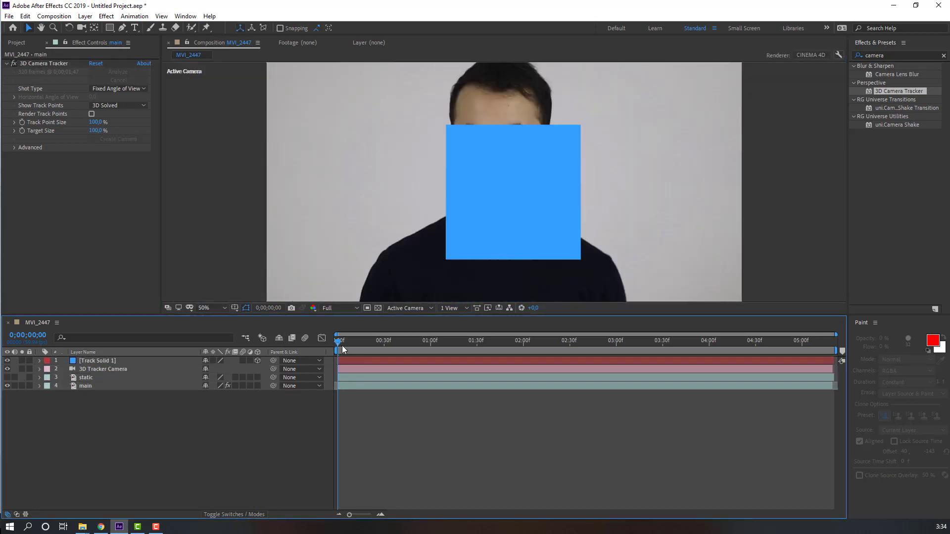
mouse_move(340, 344)
left_mouse_down()
mouse_move(454, 338)
mouse_move(334, 340)
left_mouse_up()
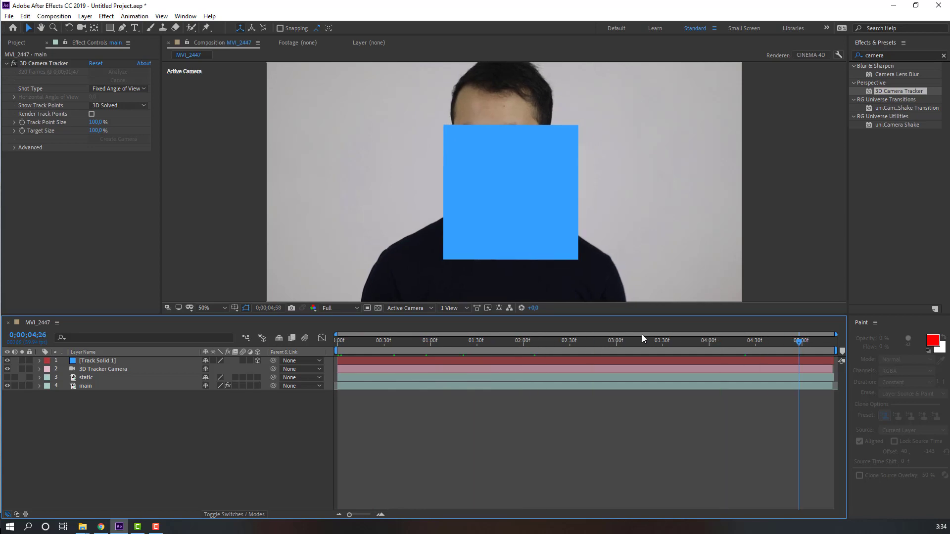
Check Track Solid 1's position values, then hide the tracking solid layer.
left_click(97, 361)
key("p")
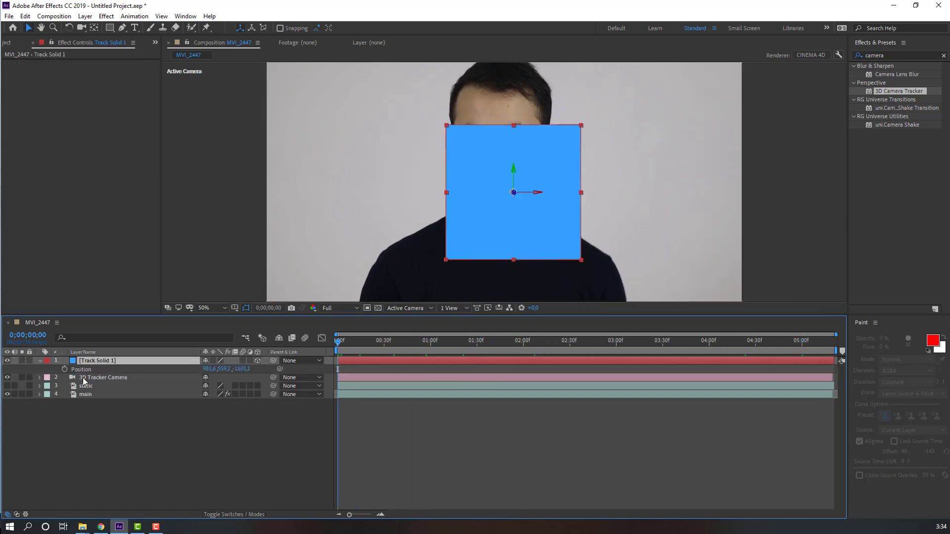
left_click(83, 371)
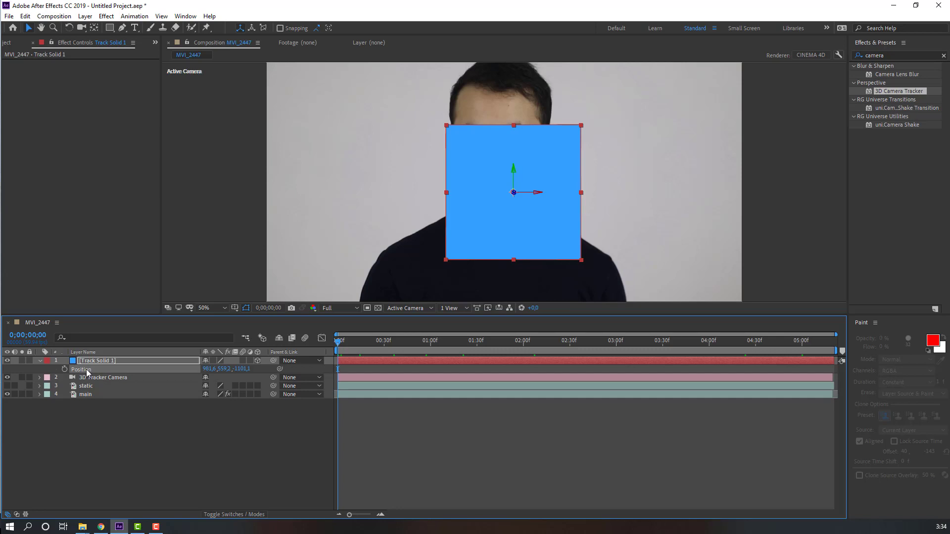
left_click(40, 361)
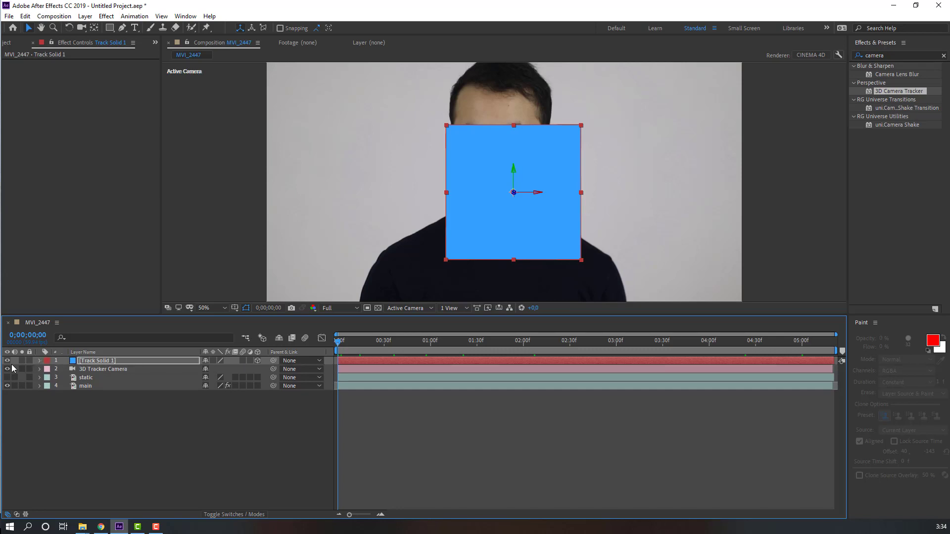
left_click(7, 360)
left_click(74, 378)
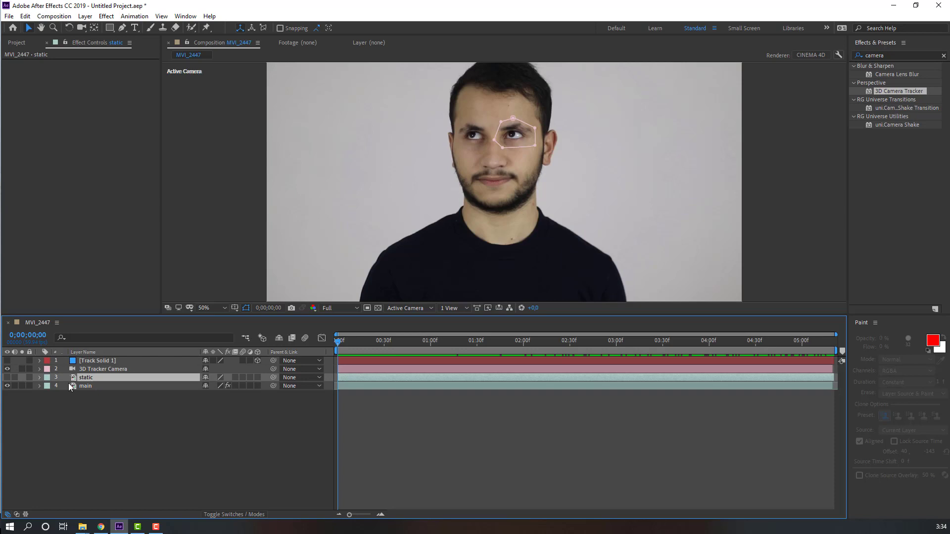
Make the static eye-patch layer visible and enable its 3D Layer switch.
left_click(8, 377)
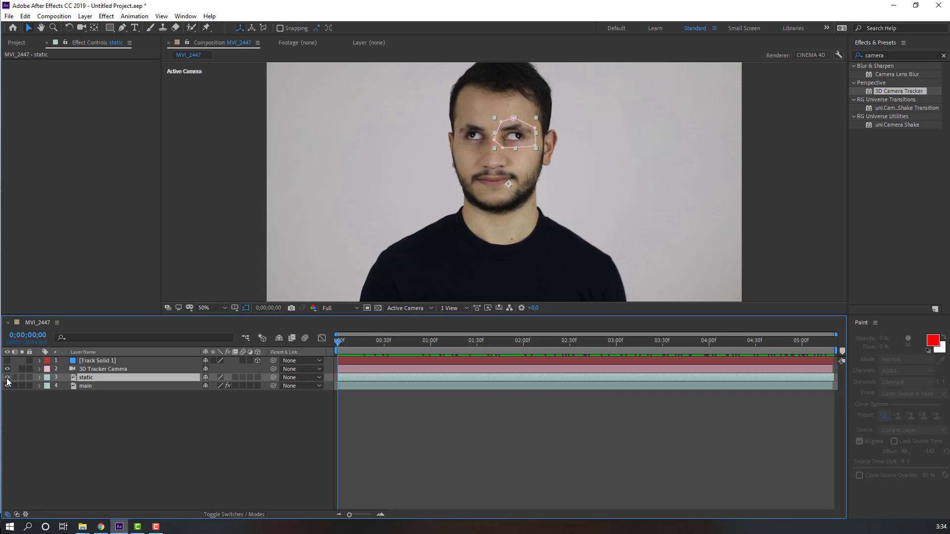
left_click(90, 436)
left_click(88, 380)
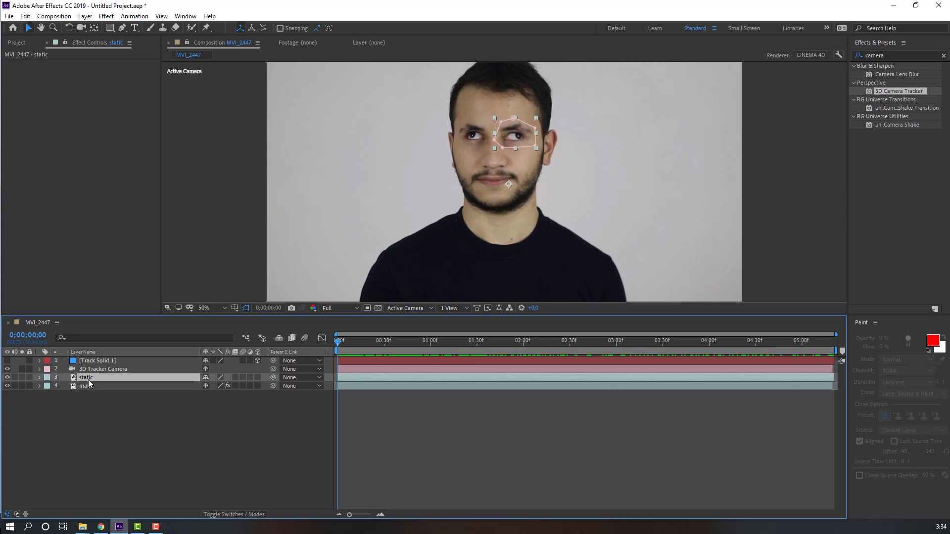
left_click(258, 378)
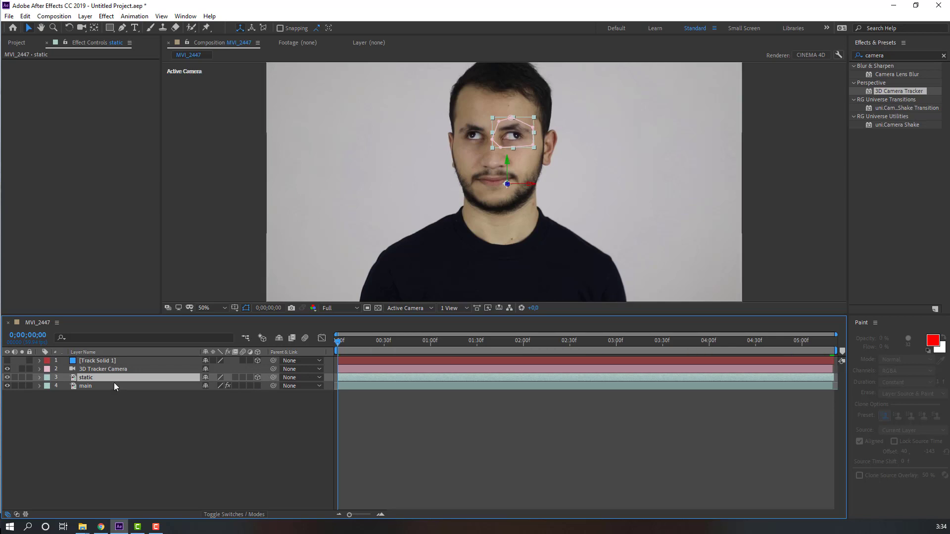
Shrink the static patch's Scale to about 65% and scrub the footage to check it.
key("Return")
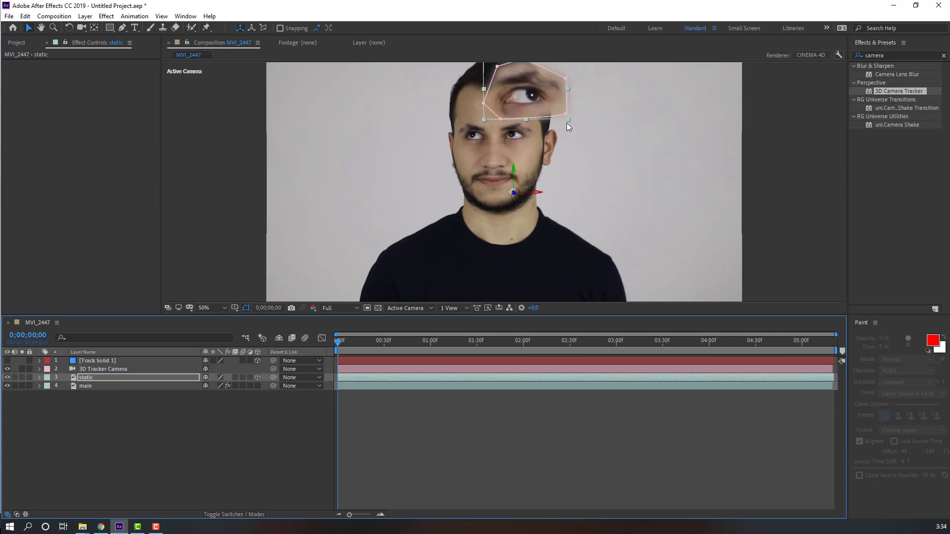
scroll(566, 126, "up", 2)
left_click_drag(562, 112, 562, 193)
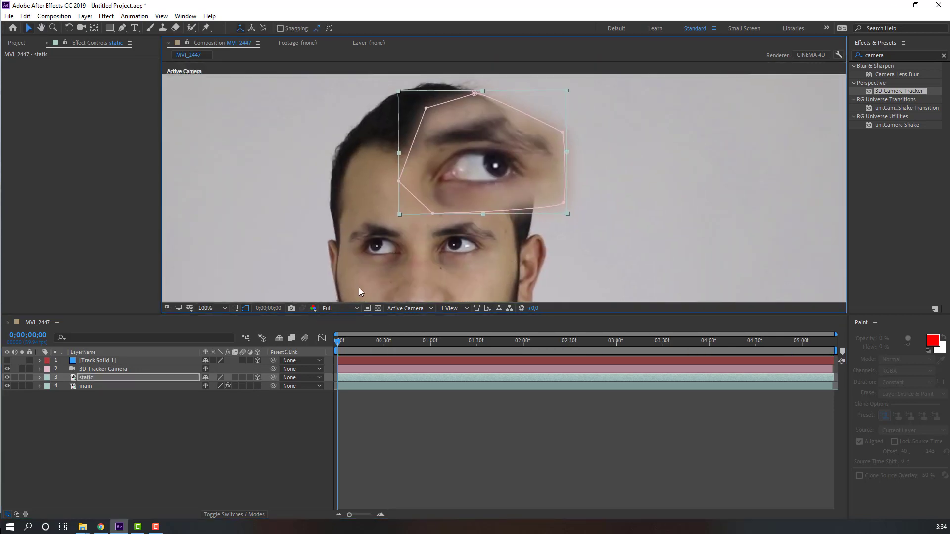
key("s")
left_click_drag(218, 386, 192, 386)
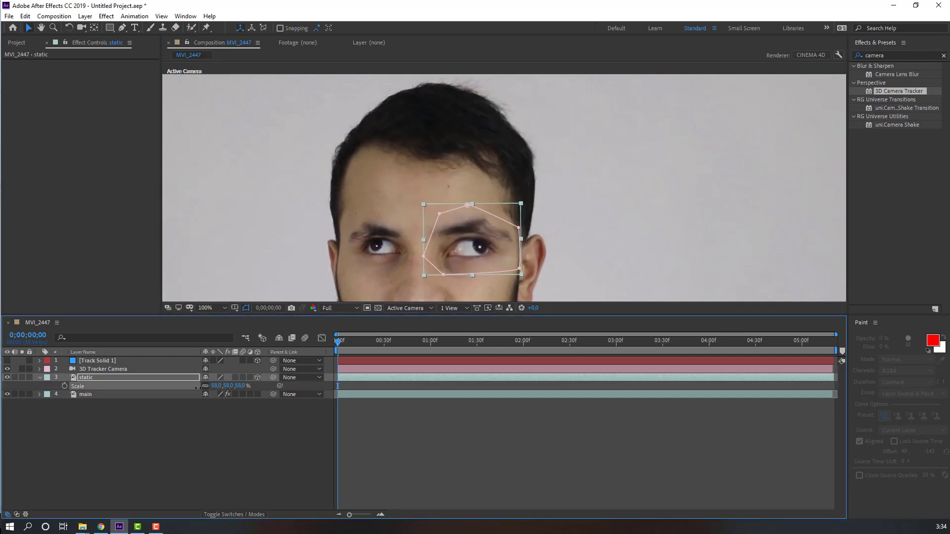
left_click(199, 433)
key("comma")
key("comma")
left_click_drag(347, 350, 624, 331)
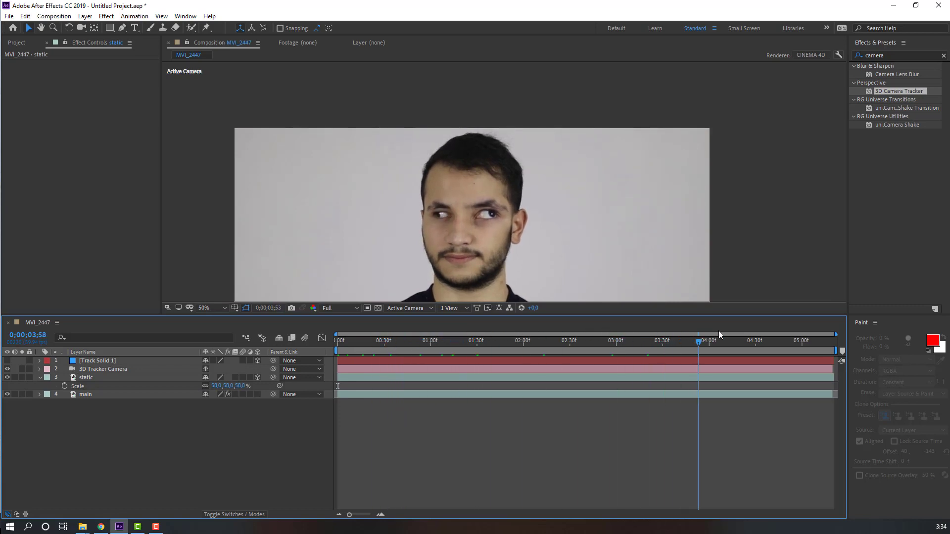
left_click_drag(624, 330, 338, 341)
scroll(509, 213, "up", 2)
Lower the patch opacity to about 64% to compare it against the eye underneath.
left_click(126, 378)
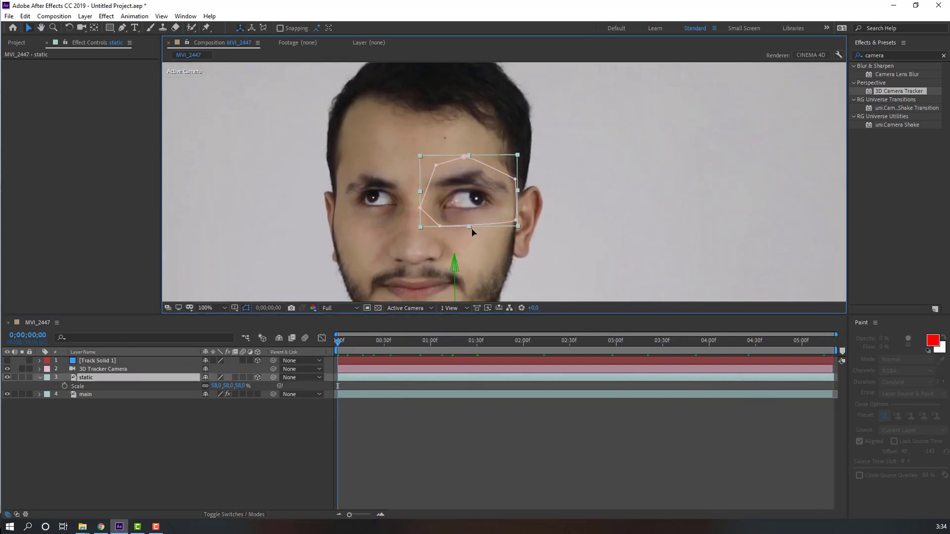
key("period")
left_click_drag(208, 386, 185, 387)
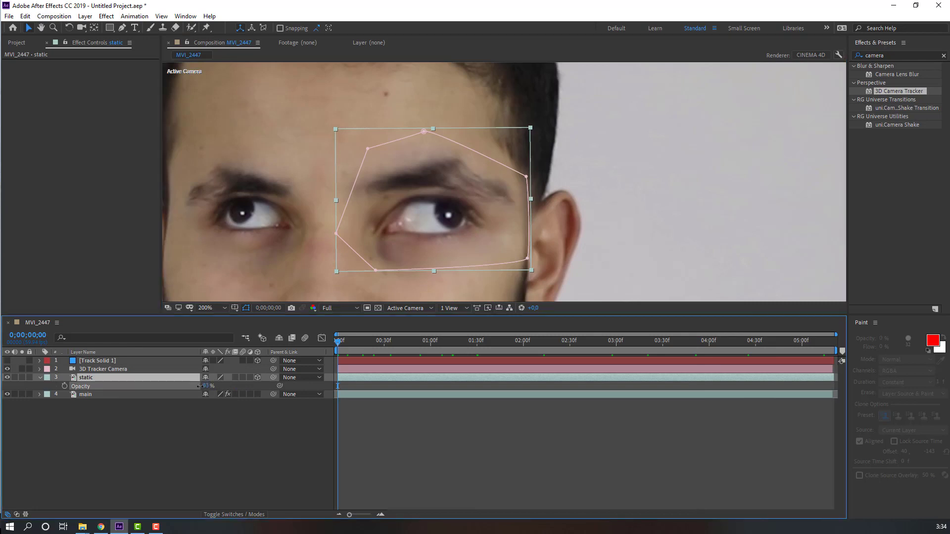
left_click(168, 455)
left_click(89, 378)
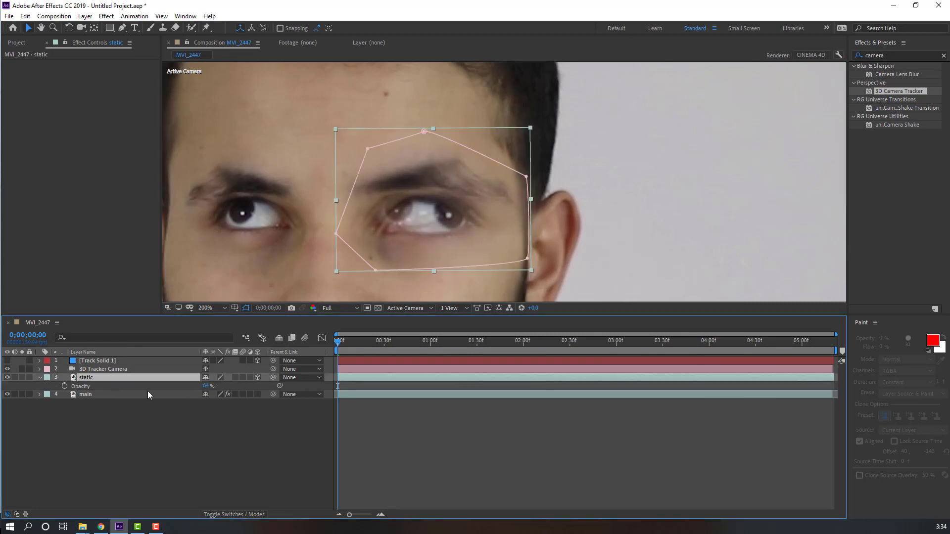
key("comma")
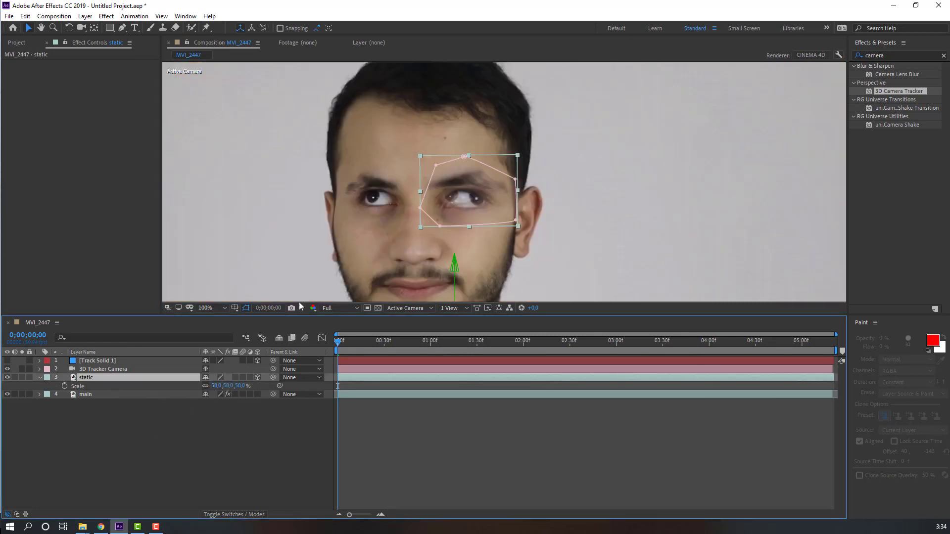
key("period")
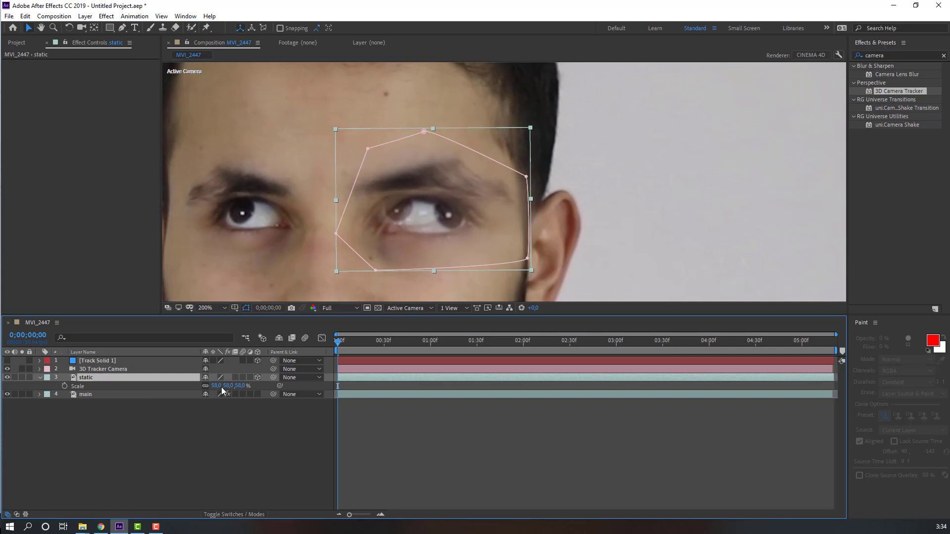
Reduce the patch Scale further, entering 45% directly.
left_click_drag(227, 386, 421, 212)
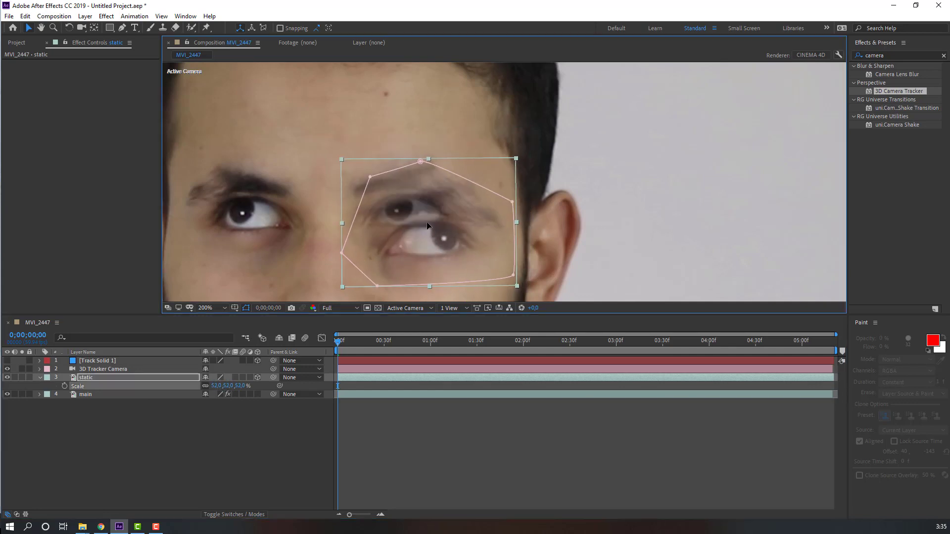
left_click(215, 387)
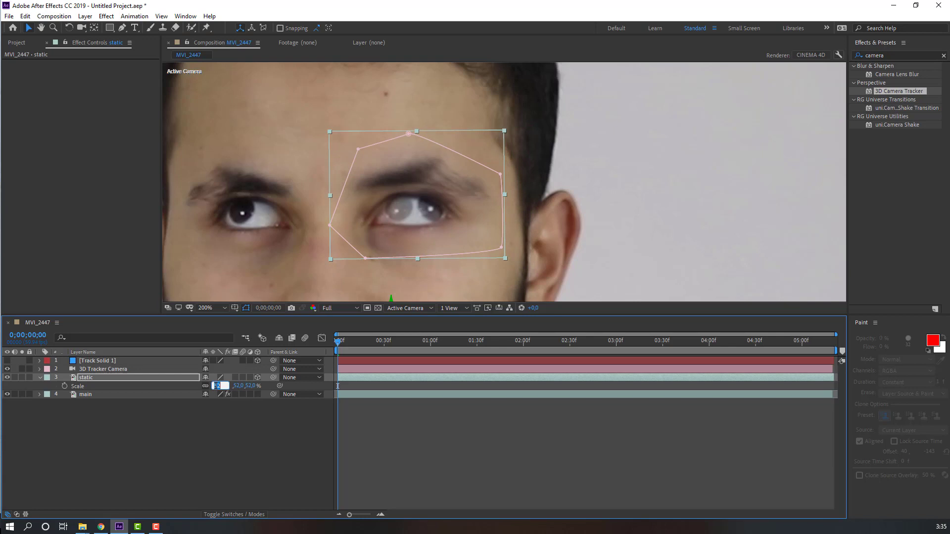
type("45")
key("Return")
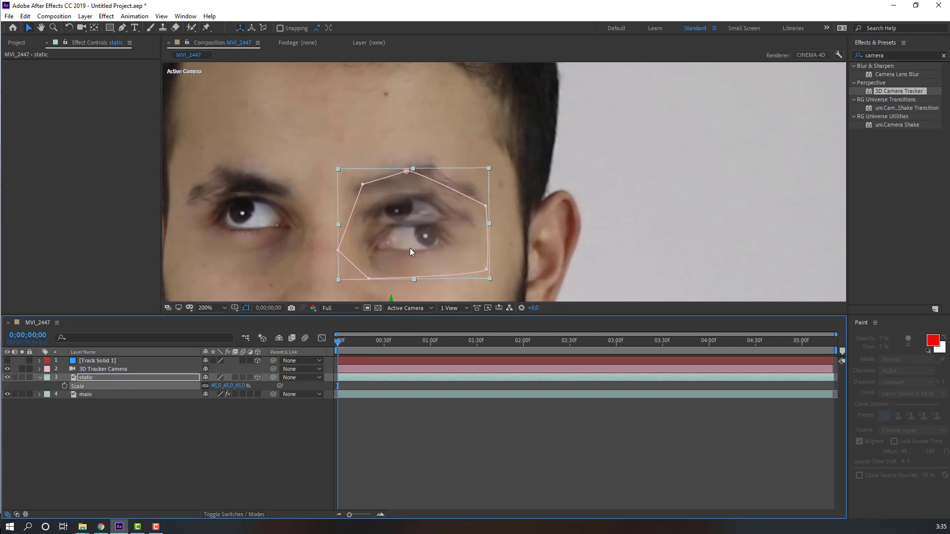
left_click(410, 248)
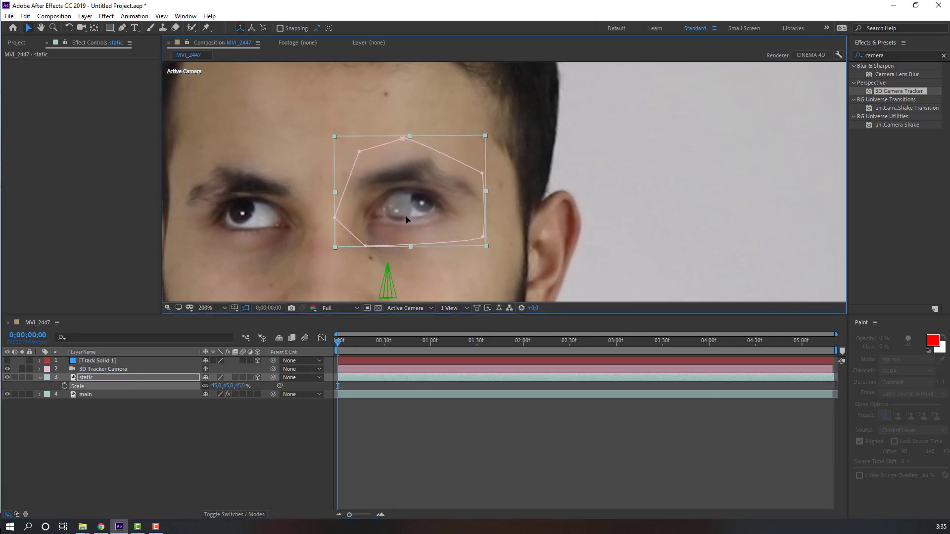
Restore the patch opacity to 100%.
left_click(122, 379)
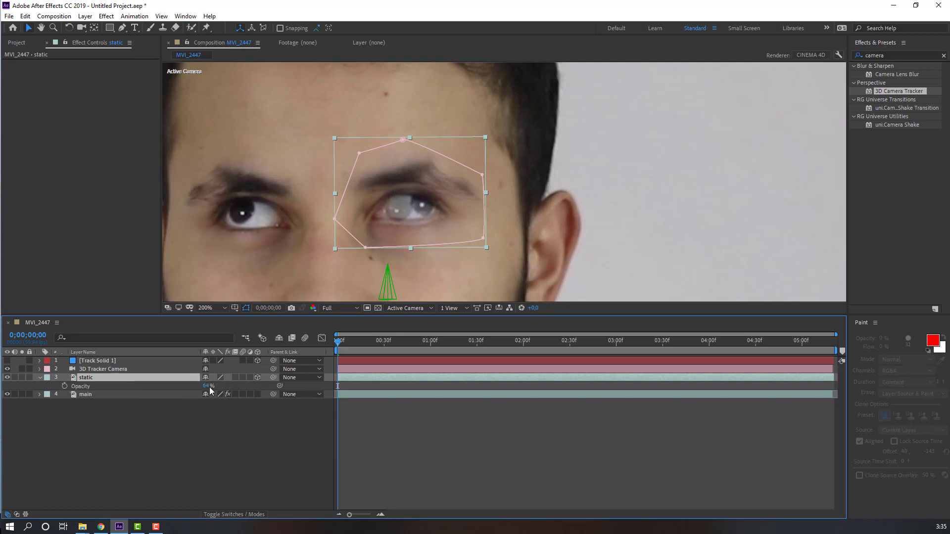
left_click(209, 387)
type("100")
key("Return")
left_click(186, 443)
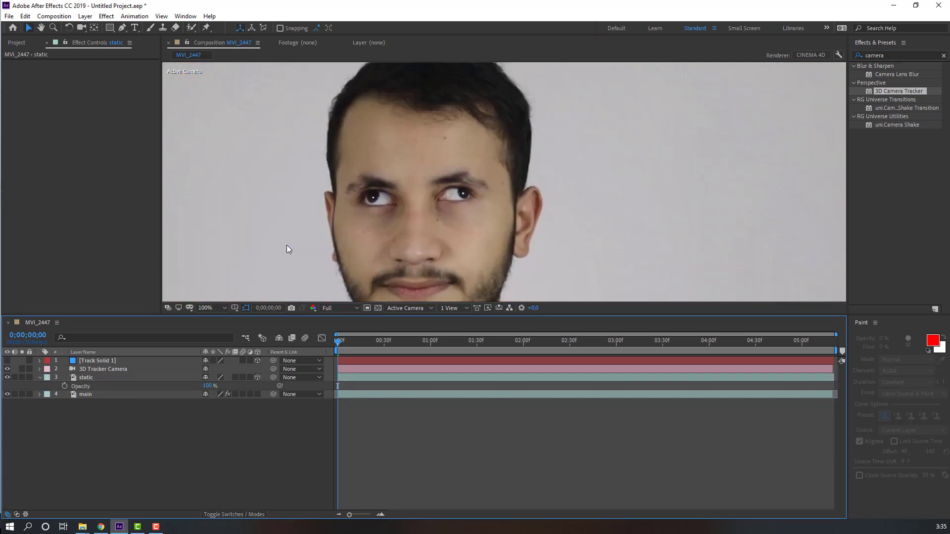
Nudge the patch right and down over the eye and settle its Scale at 50%.
left_click(422, 200)
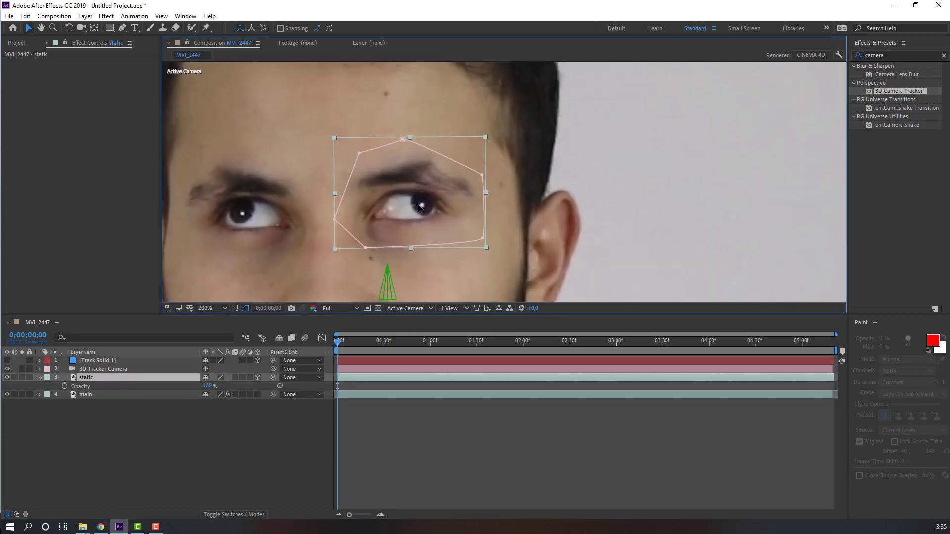
left_click_drag(419, 207, 428, 211)
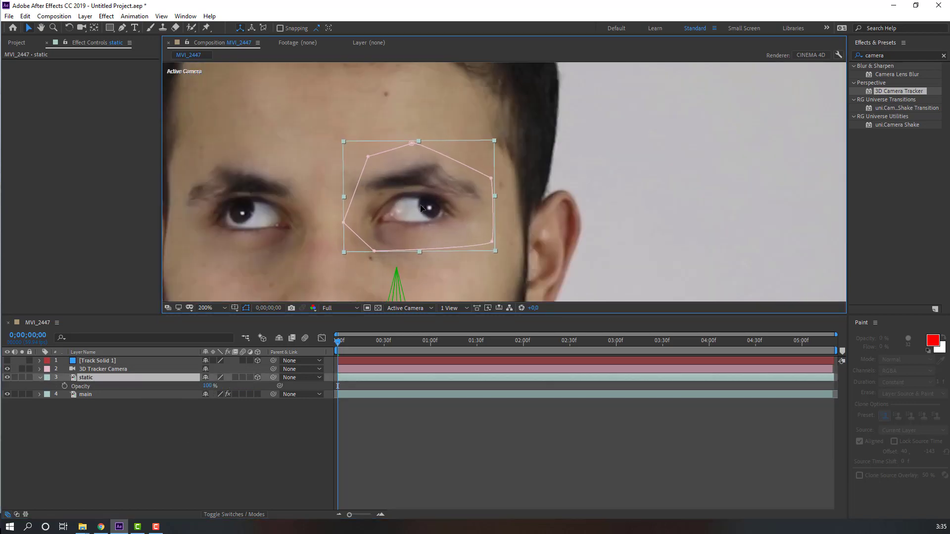
left_click(197, 445)
key("comma")
key("comma")
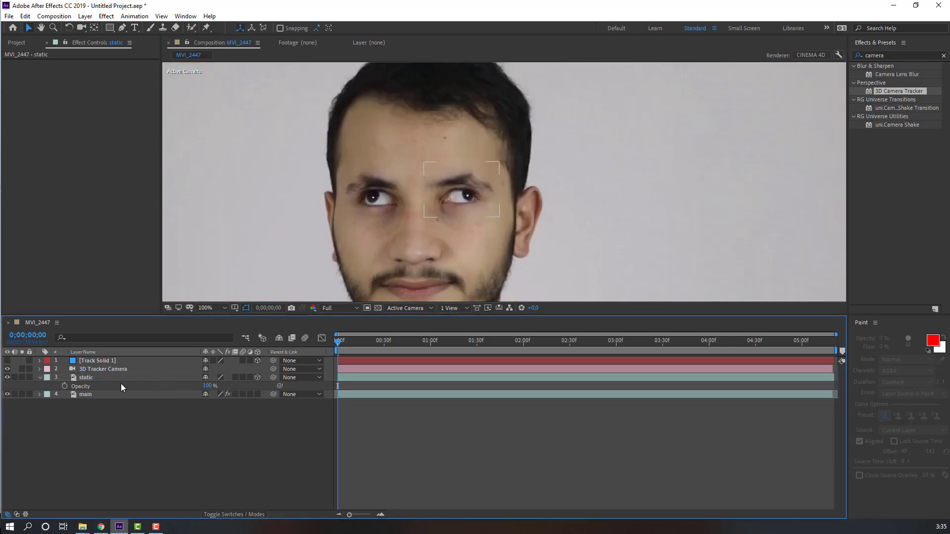
left_click(120, 378)
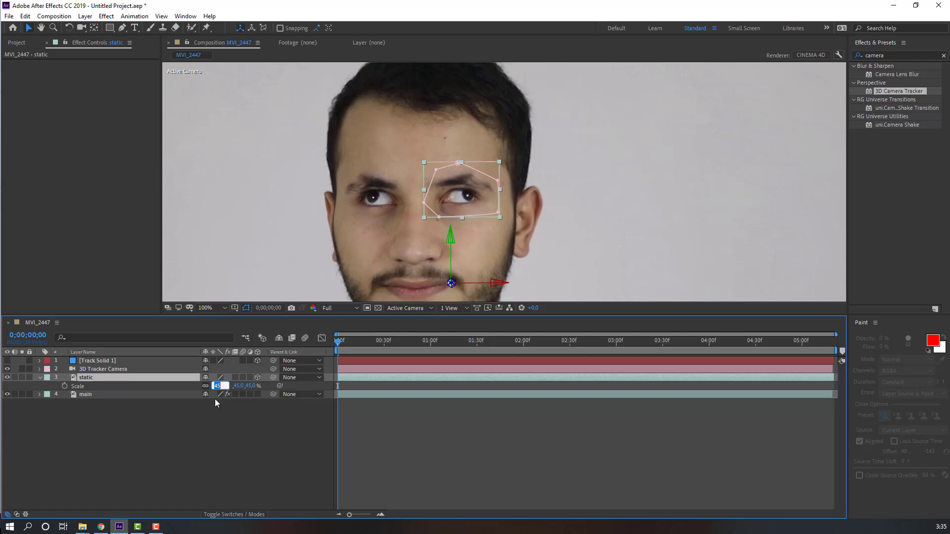
type("50")
key("Return")
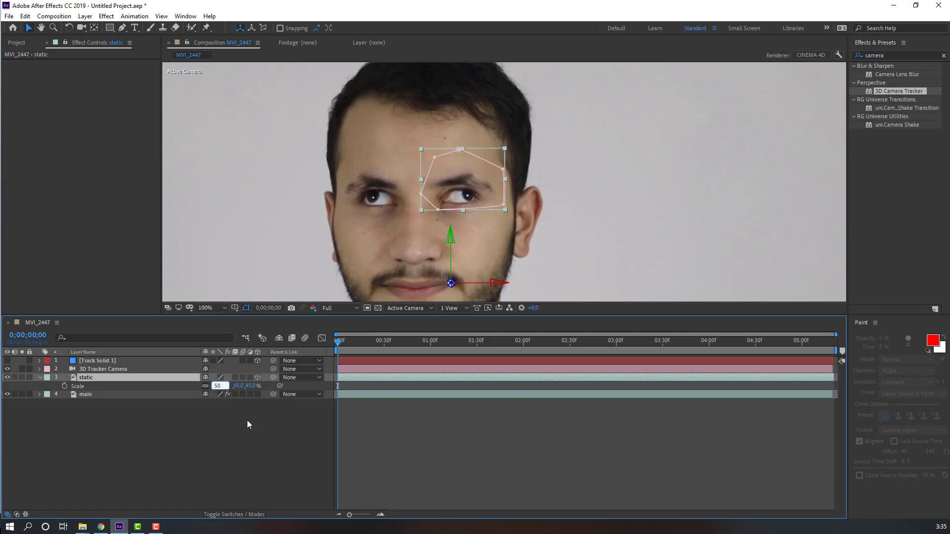
key("period")
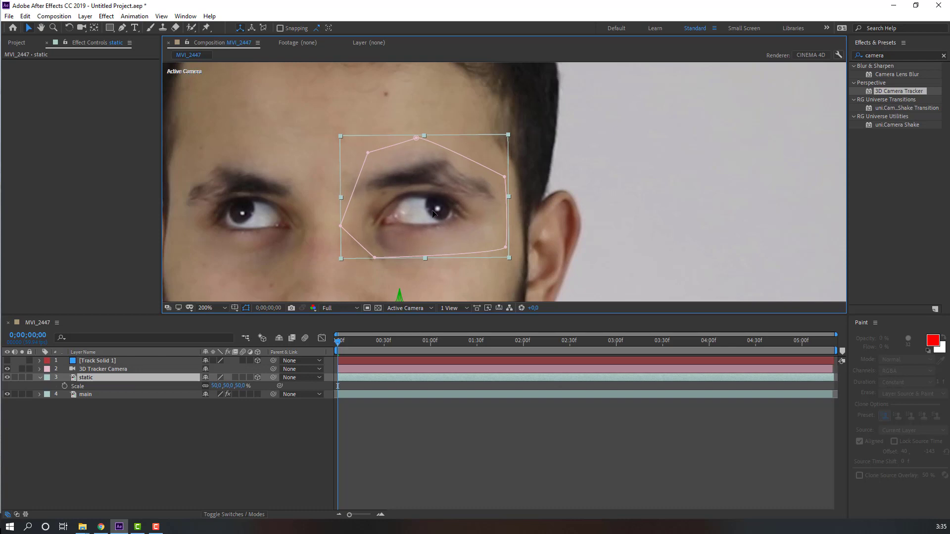
left_click_drag(435, 209, 434, 213)
key("Return")
Set preview resolution to Quarter and fit the whole frame in the viewer.
left_click(240, 475)
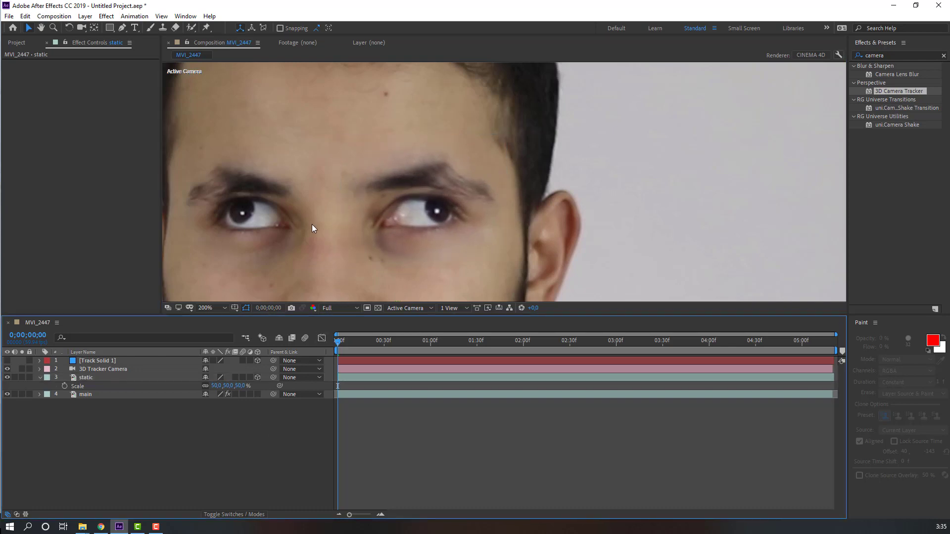
left_click(331, 308)
left_click(343, 355)
left_click(206, 308)
left_click(219, 332)
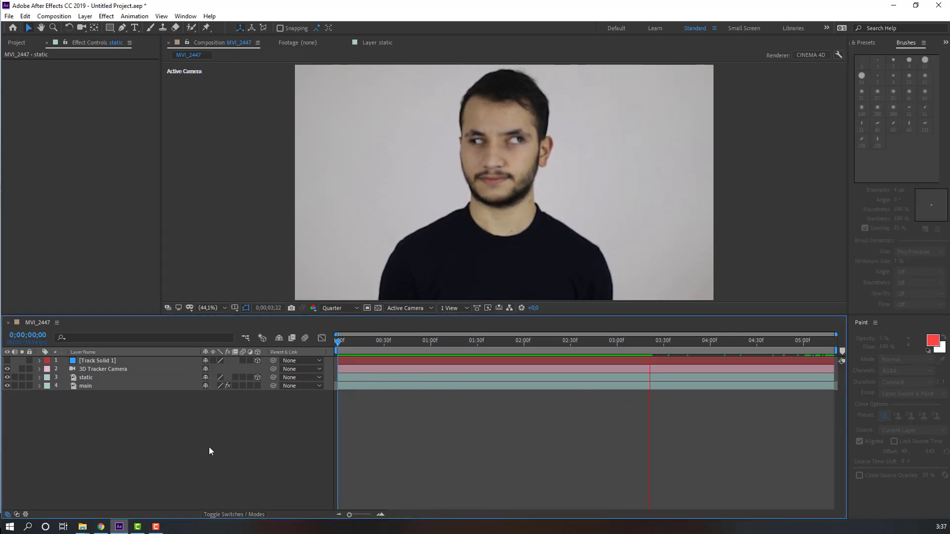
Stop playback and duplicate the static patch layer, renaming the copy 'test'.
key("space")
left_click(87, 377)
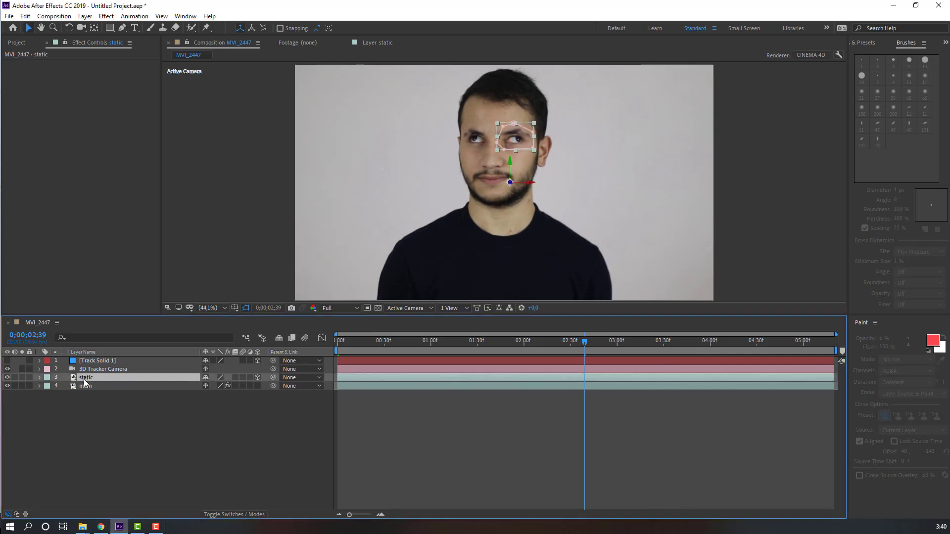
key("ctrl+d")
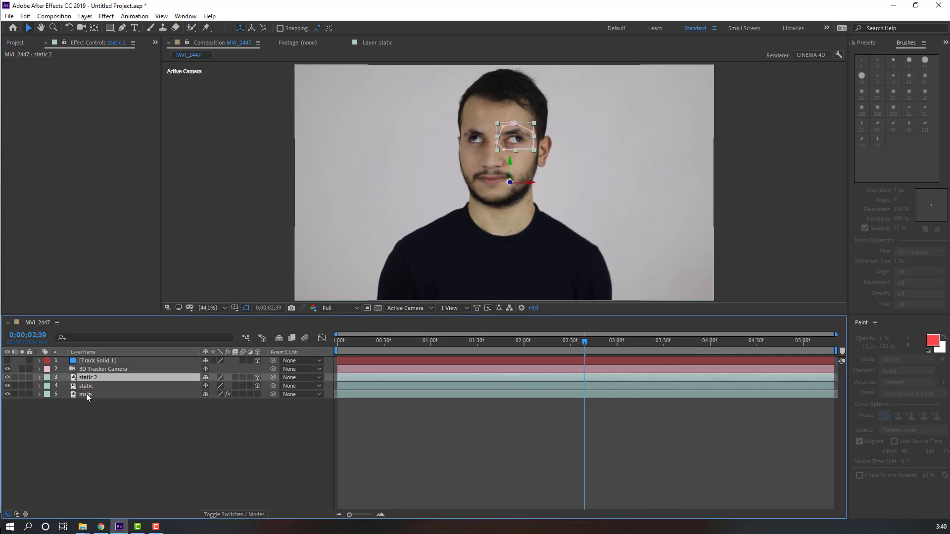
key("Return")
type("test")
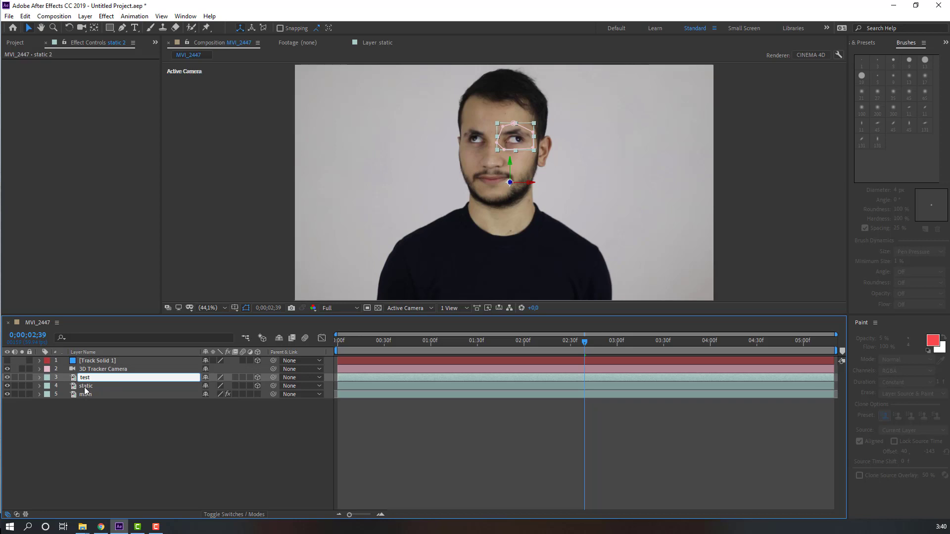
left_click(86, 387)
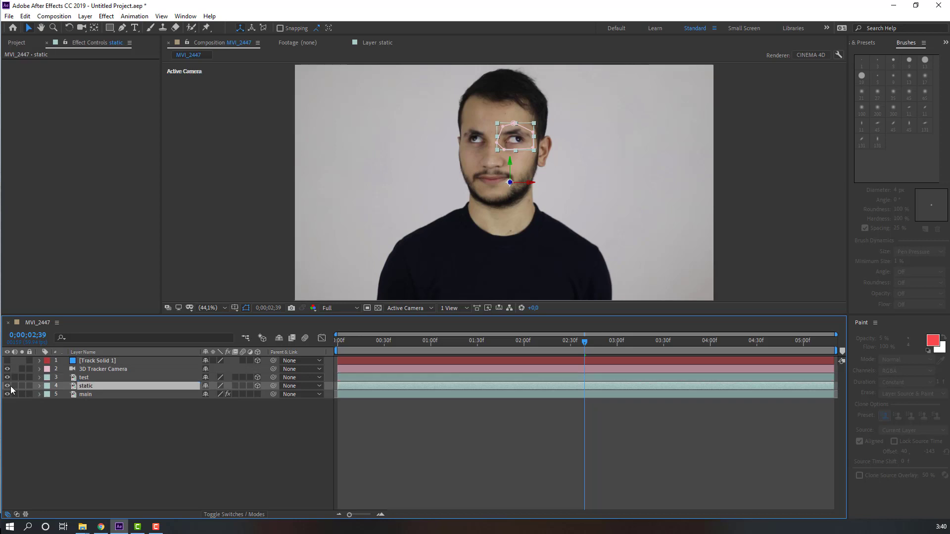
Solo the test layer and reveal its existing Mask 1.
left_click(83, 377)
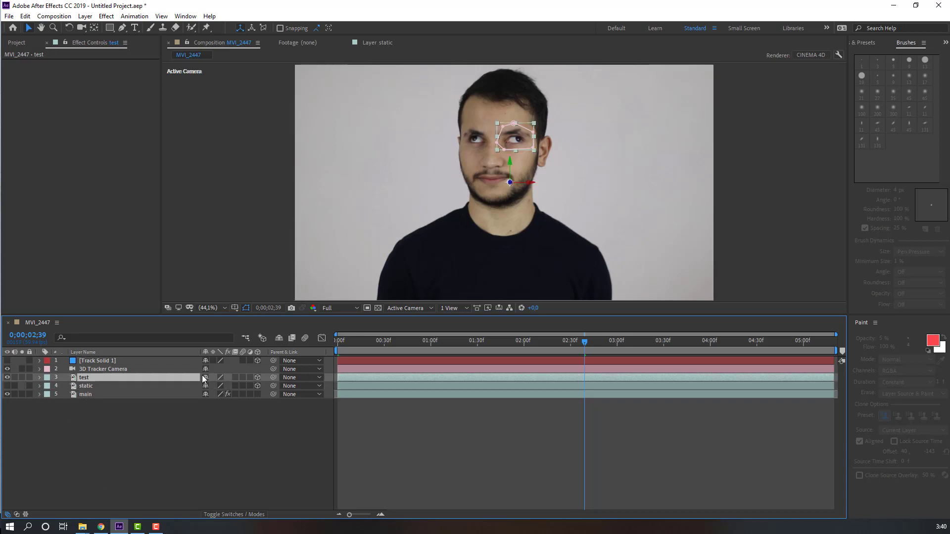
left_click(19, 378)
key("m")
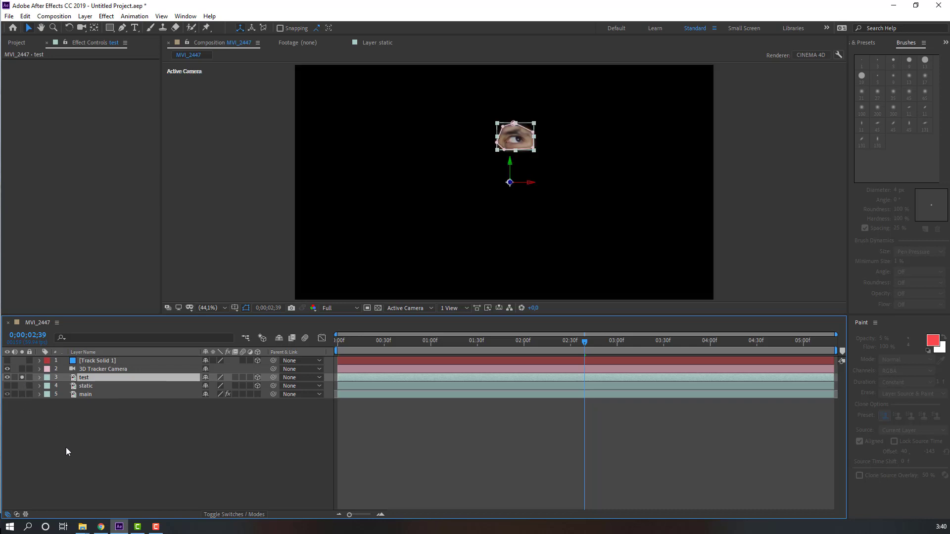
left_click(78, 454)
Delete the eye mask and draw a new closed Pen mask around a patch of cheek skin at 200%, returning to 100% view.
left_click(84, 389)
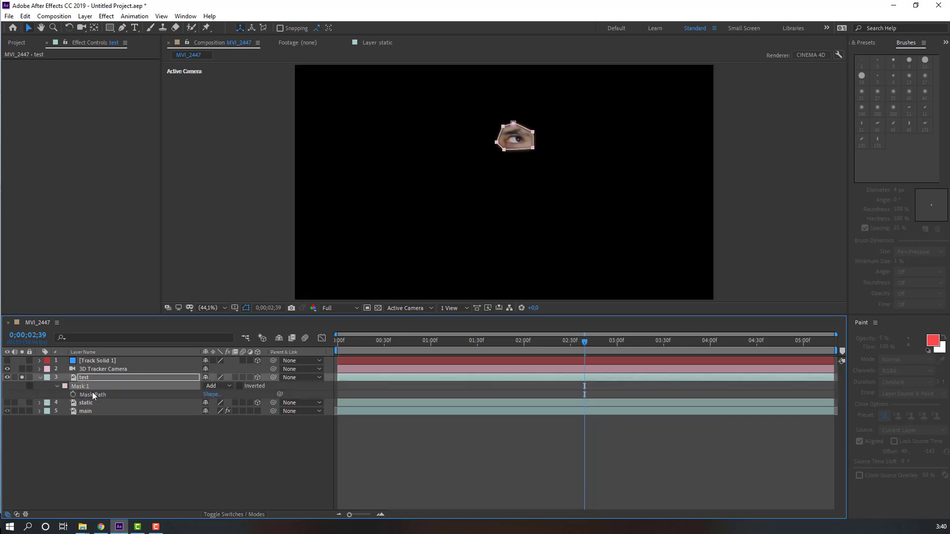
key("Delete")
scroll(553, 161, "up", 5)
scroll(554, 161, "up", 3)
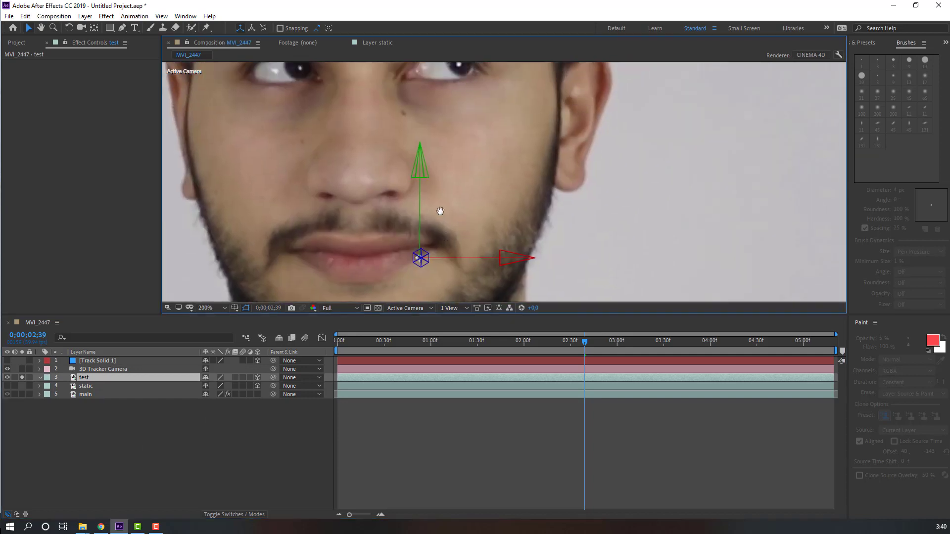
scroll(449, 191, "right", 5)
left_click(122, 28)
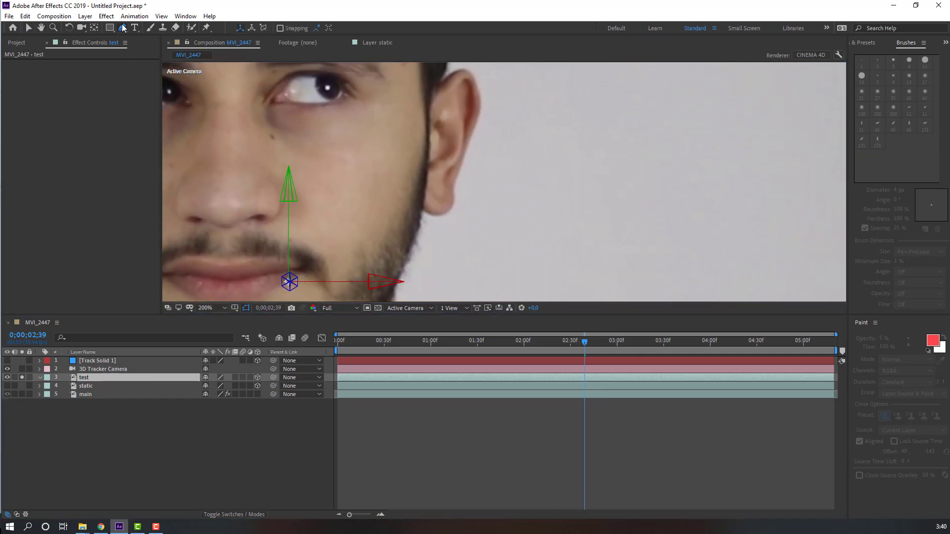
scroll(368, 156, "left", 2)
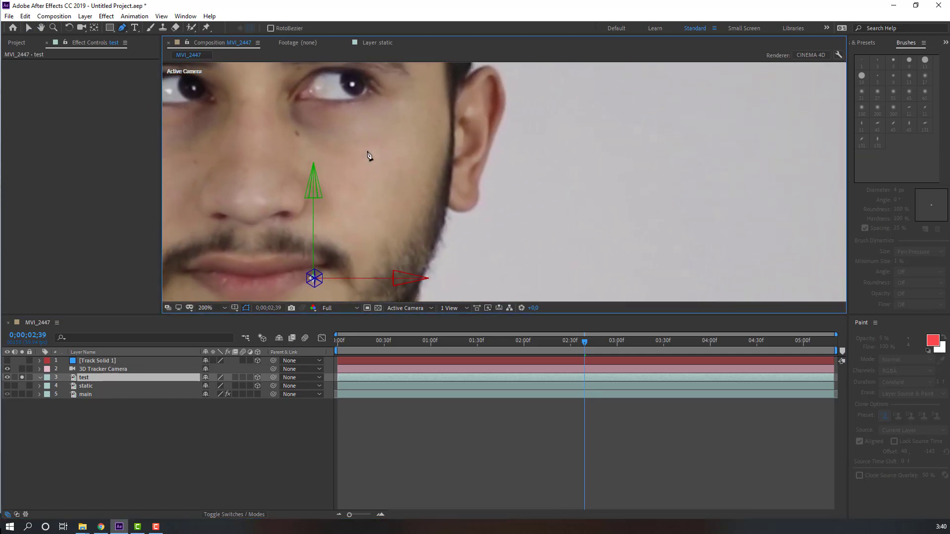
left_click(353, 126)
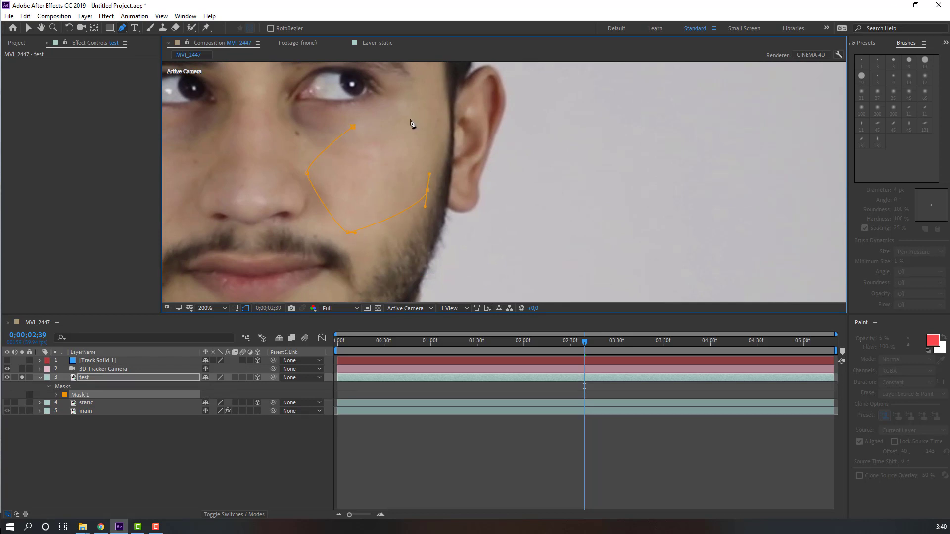
left_click(353, 128)
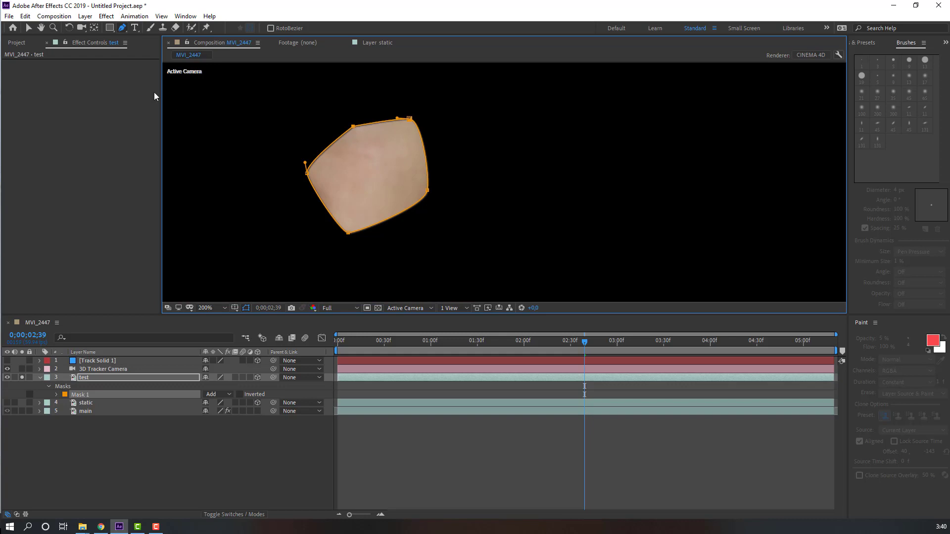
left_click(30, 26)
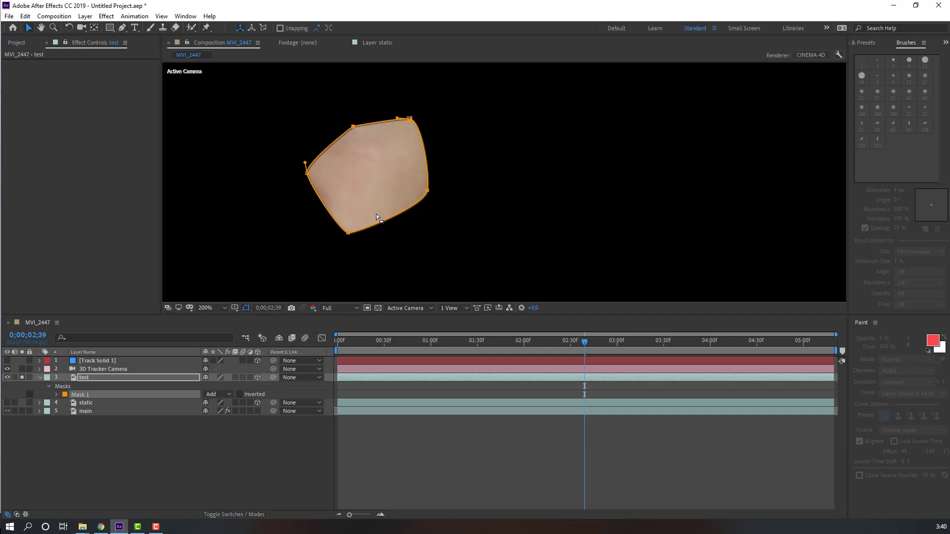
key("comma")
Unsolo test and drag its cheek-skin patch up over the eye.
left_click(21, 376)
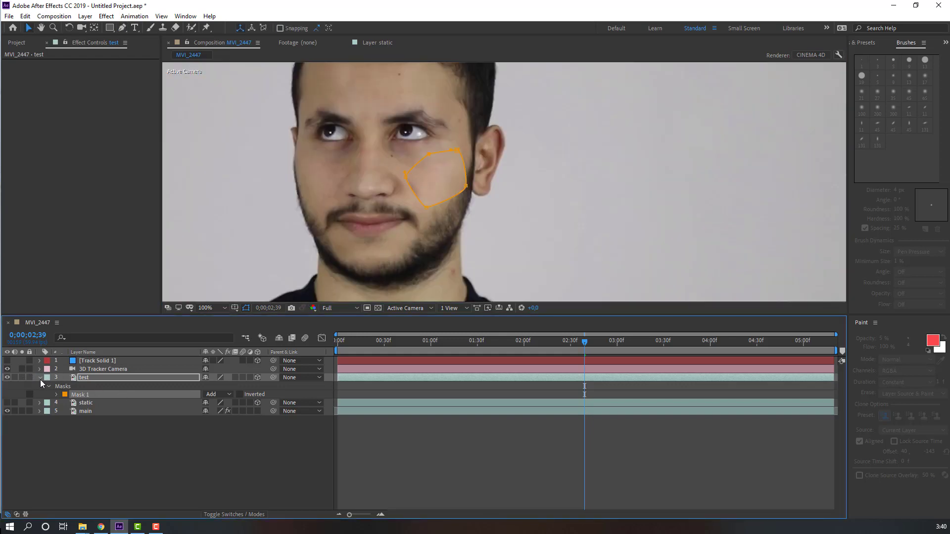
left_click(437, 179)
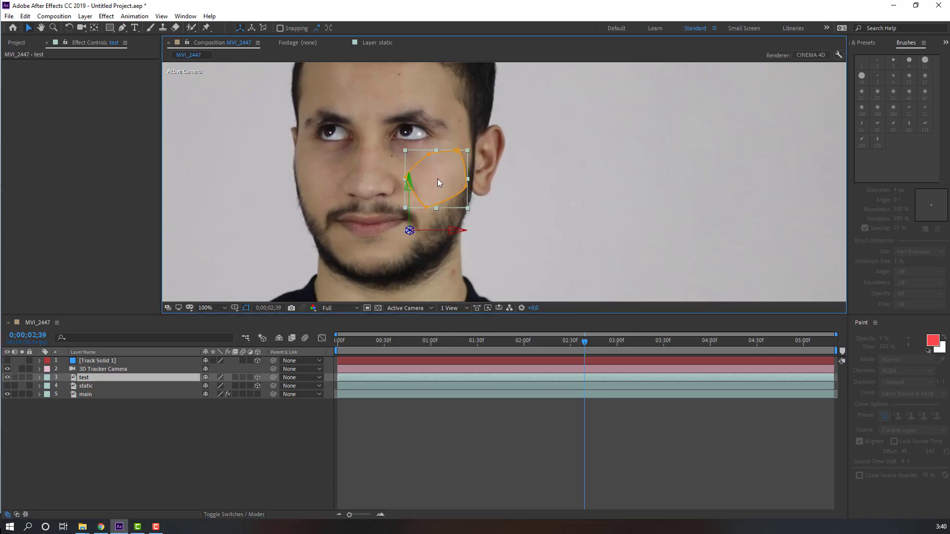
left_click_drag(437, 179, 424, 156)
left_click_drag(423, 156, 409, 134)
left_click(164, 450)
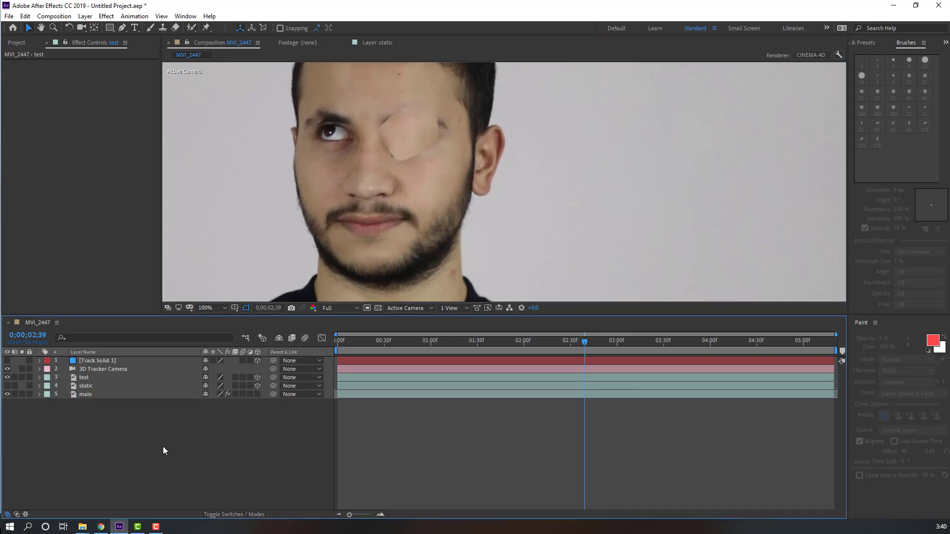
Set the test layer's Mask Feather to 20 px.
left_click(91, 379)
key("m")
key("m")
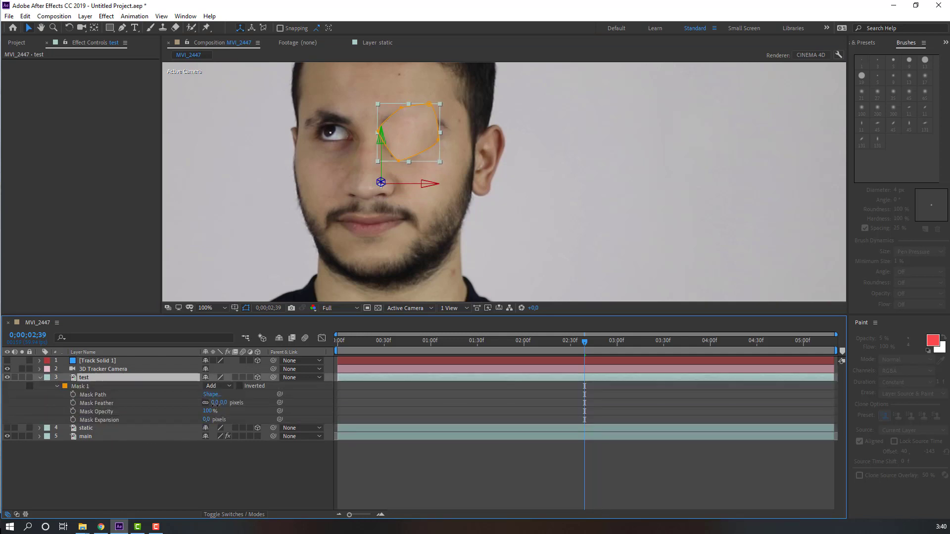
type("0")
left_click(174, 482)
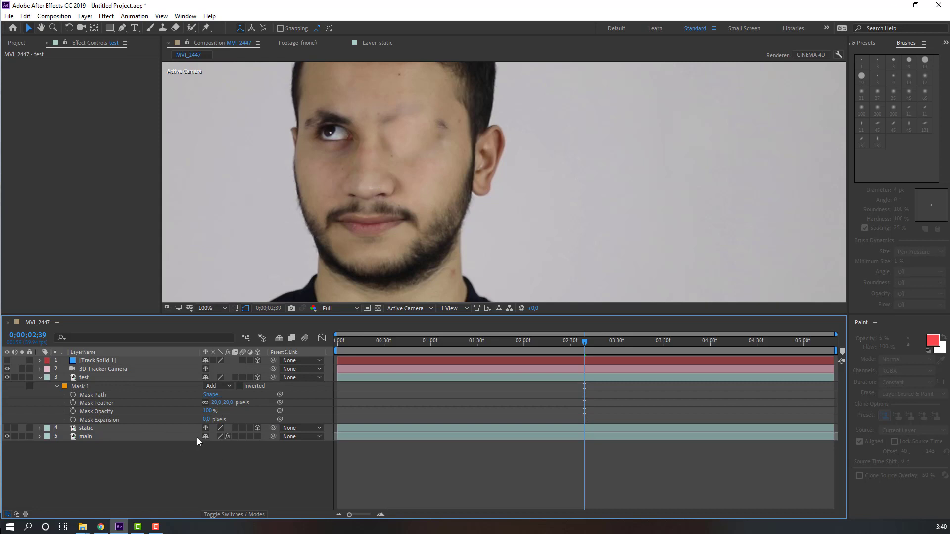
scroll(424, 152, "up", 1)
scroll(376, 168, "up", 1)
left_click(378, 172)
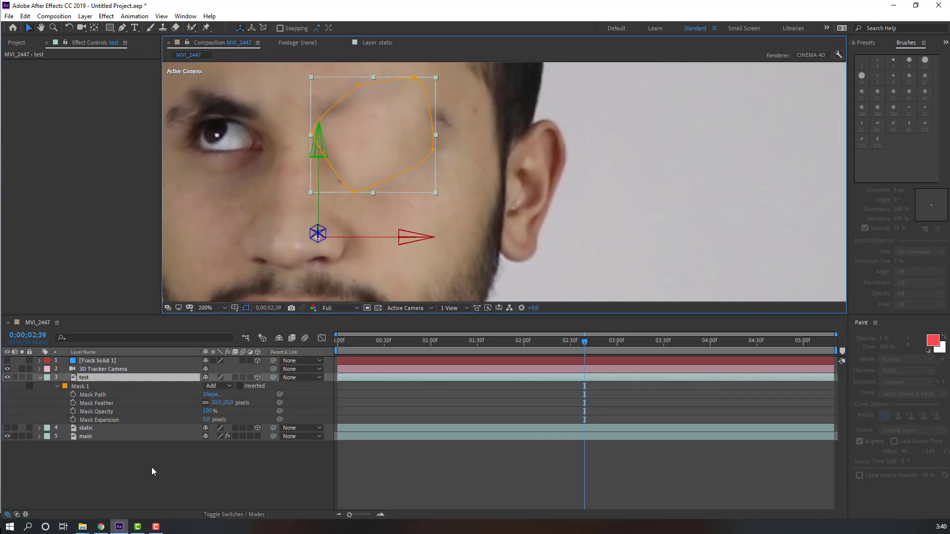
scroll(503, 181, "down", 2)
key("period")
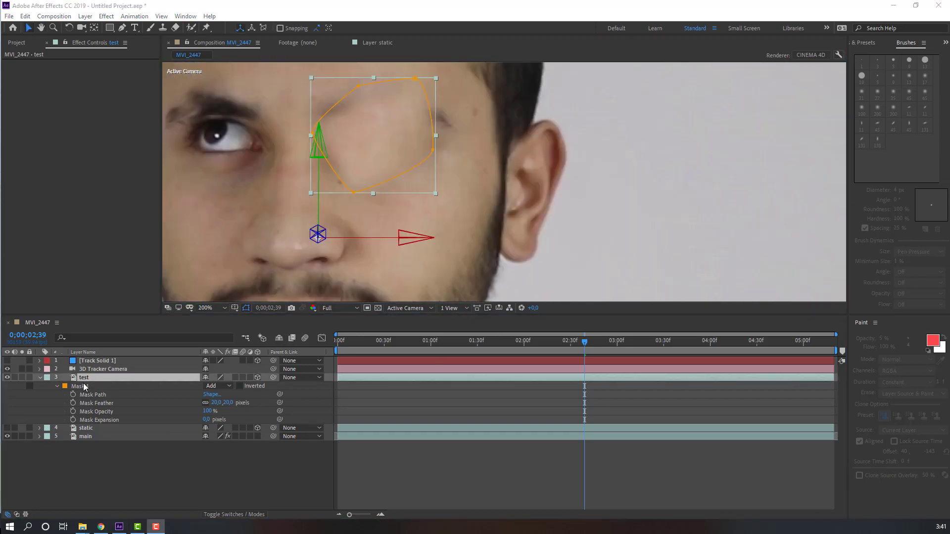
left_click(84, 378)
Enlarge the test patch Scale to 60% and nudge it down-right over the eye.
key("s")
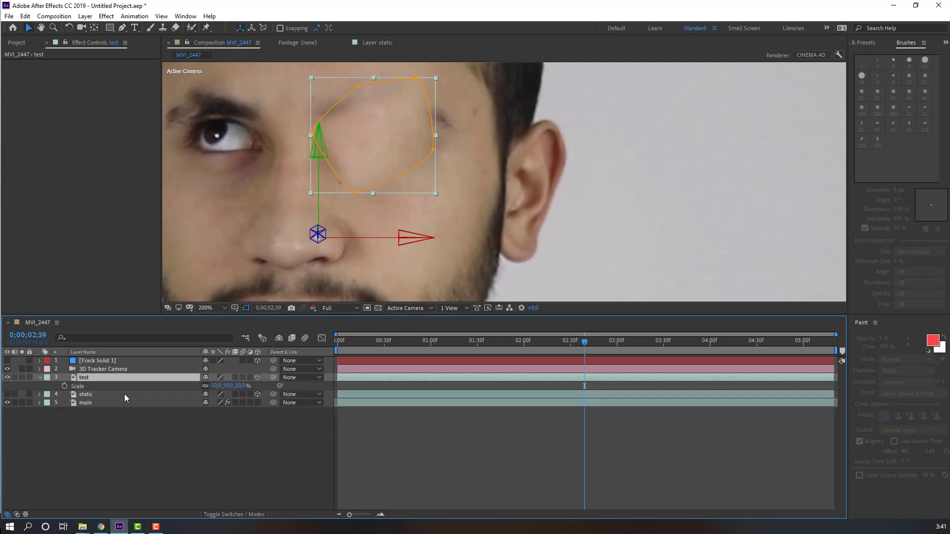
left_click_drag(215, 386, 218, 391)
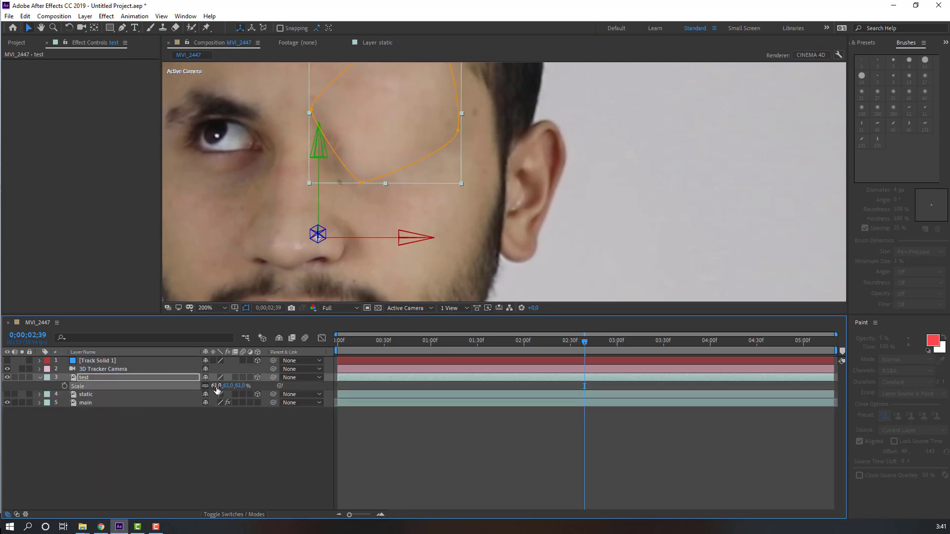
key("Return")
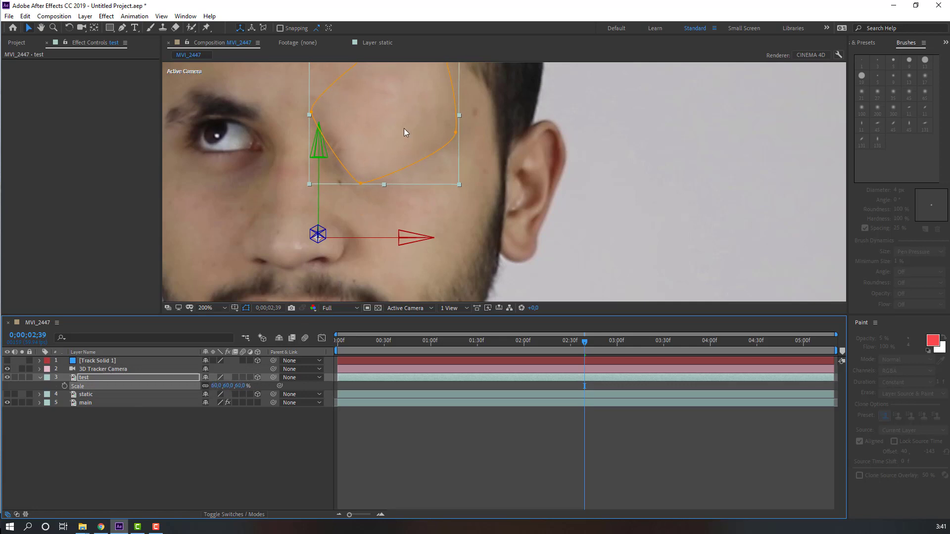
left_click_drag(404, 129, 412, 135)
scroll(412, 134, "up", 1)
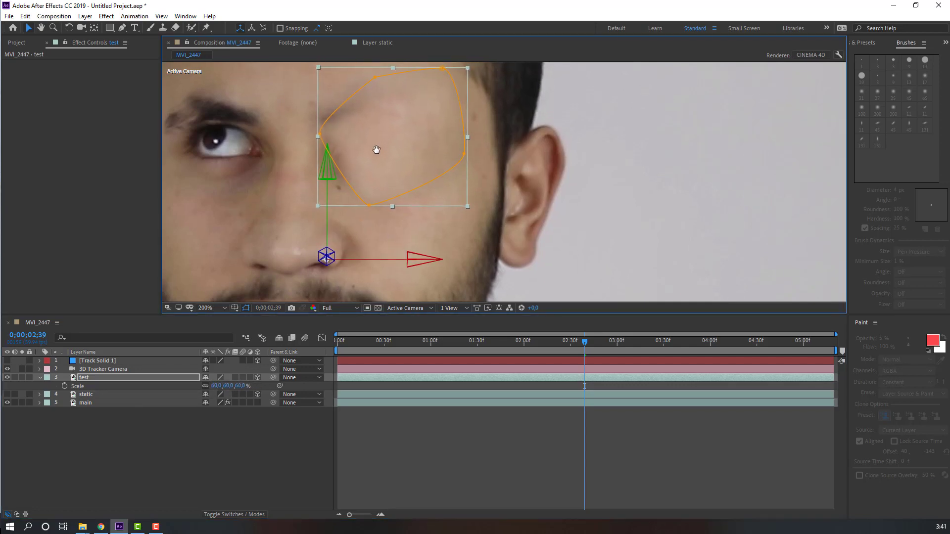
scroll(375, 148, "up", 1)
Duplicate the patch as test 2 and shift it left over the eye.
key("Return")
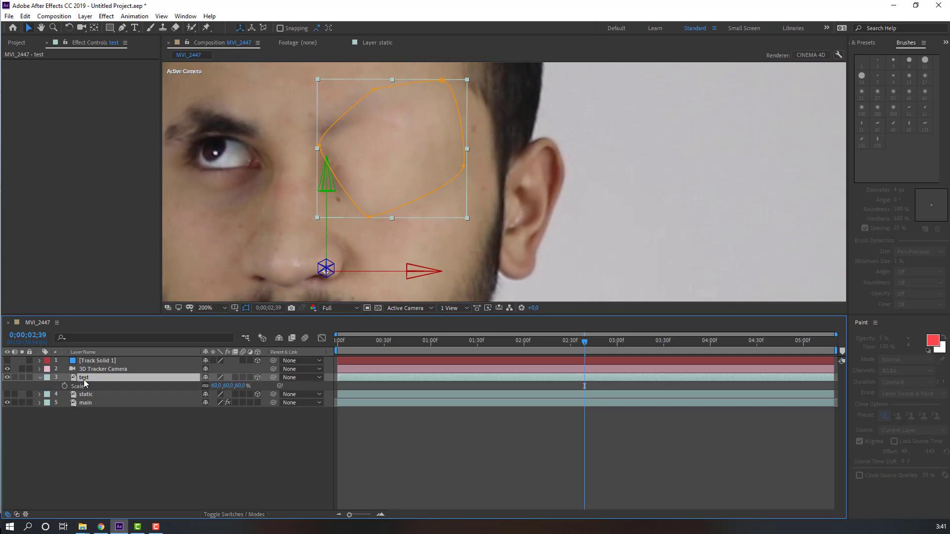
key("ctrl+d")
left_click_drag(402, 162, 361, 161)
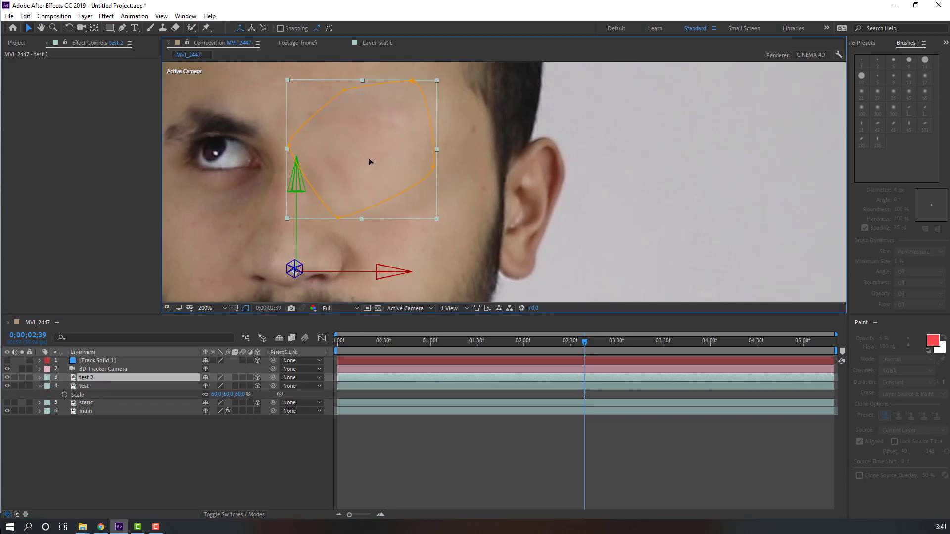
Rewind the playhead to 0;00;00;00 and set magnification to Fit.
left_click(202, 425)
scroll(227, 217, "down", 2)
scroll(228, 213, "down", 2)
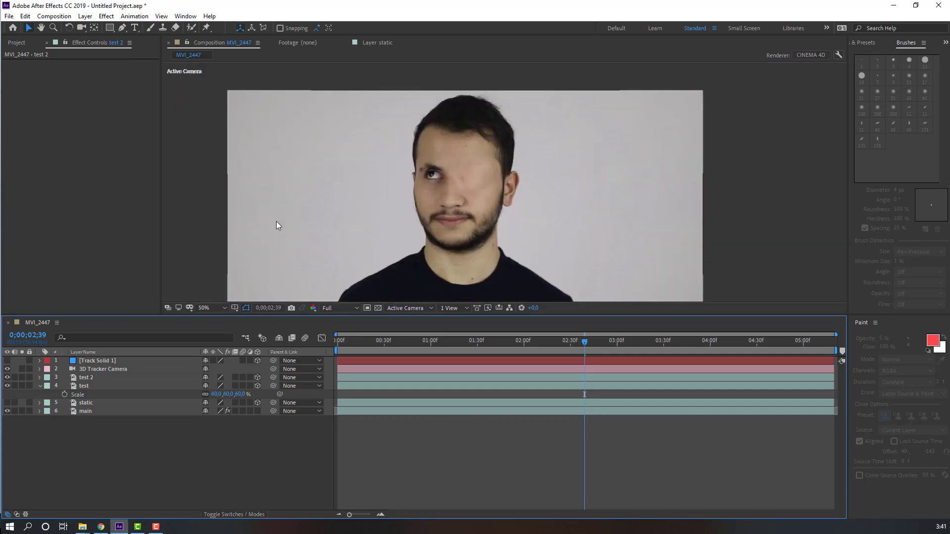
scroll(276, 221, "up", 2)
left_click_drag(540, 344, 225, 326)
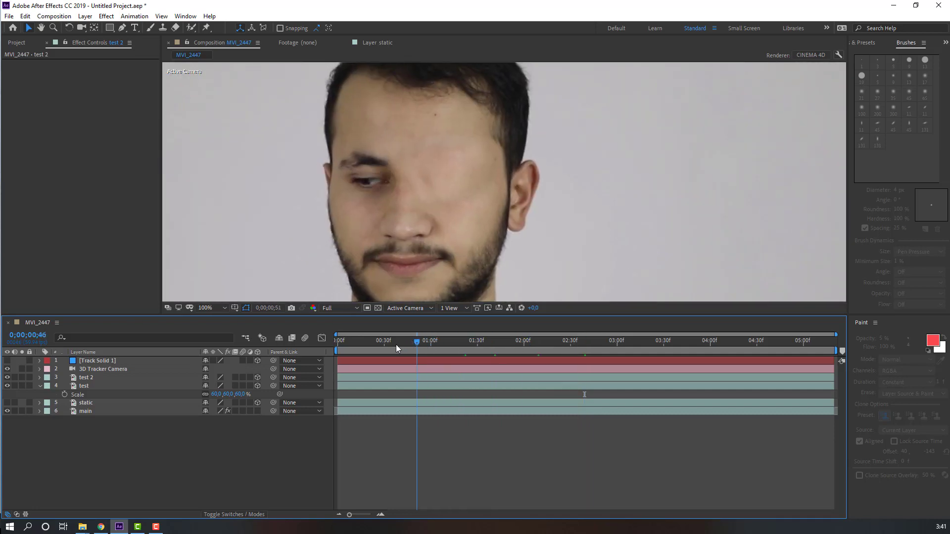
left_click(223, 307)
left_click(210, 331)
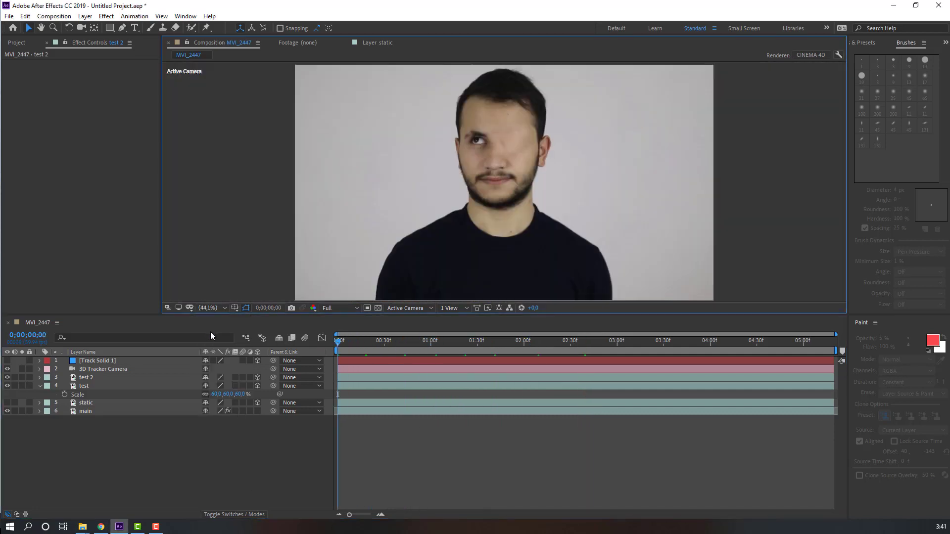
Set preview resolution to Quarter and play back the composition.
left_click(347, 309)
left_click(340, 364)
left_click(226, 473)
key("space")
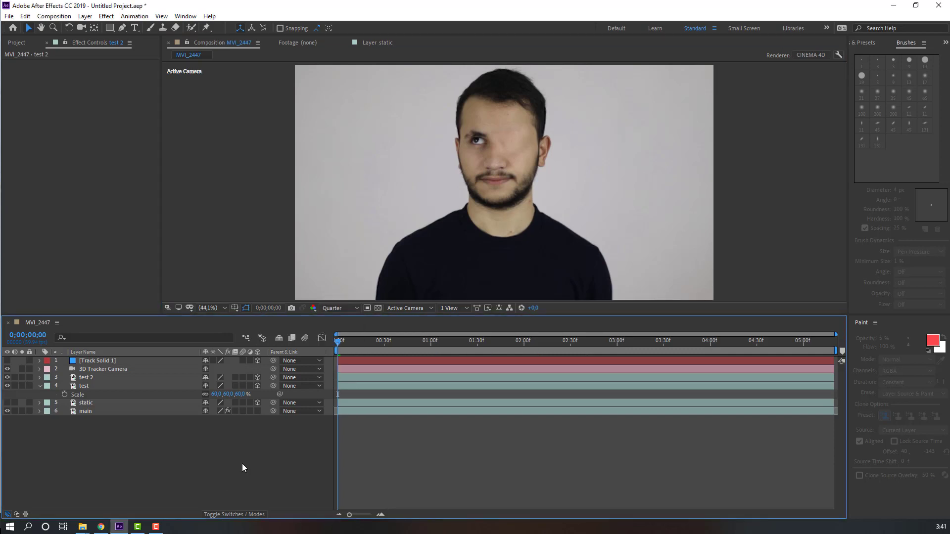